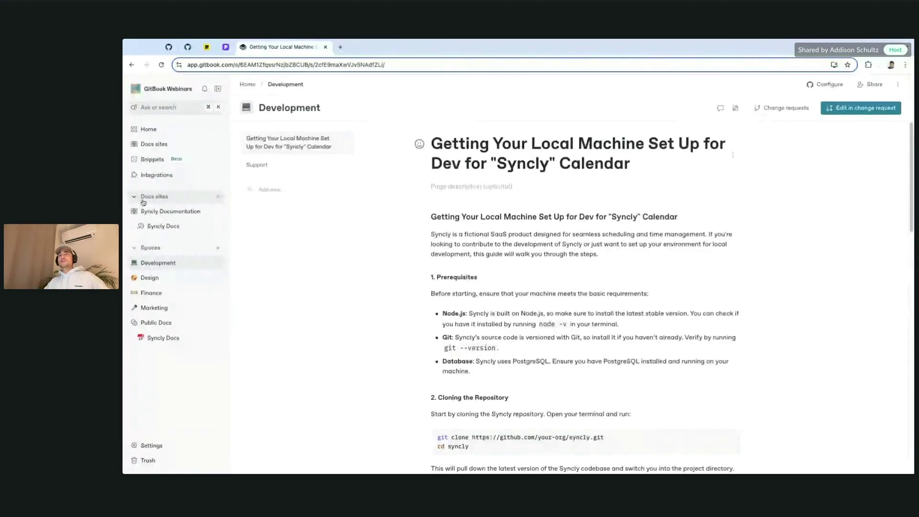
Step: Go to the workspace Home page and dismiss the Let's get started card
left_click(192, 128)
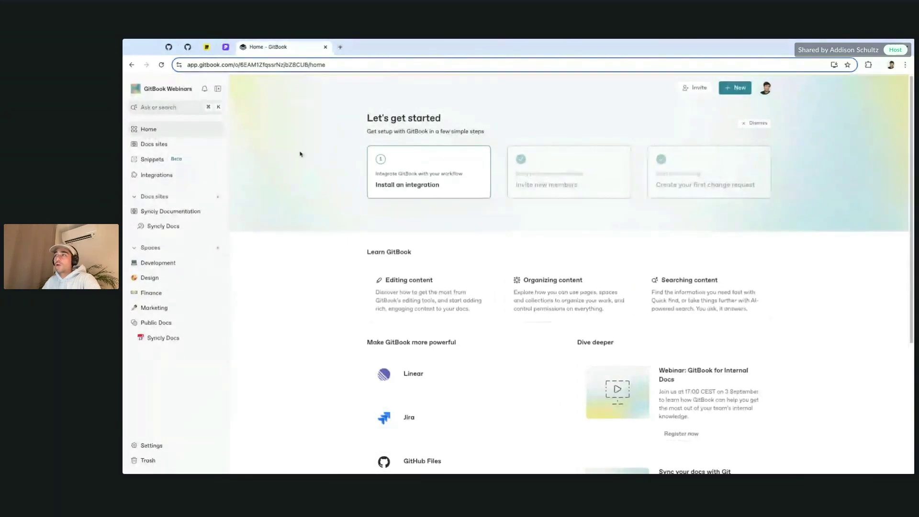
scroll(441, 232, "down", 1)
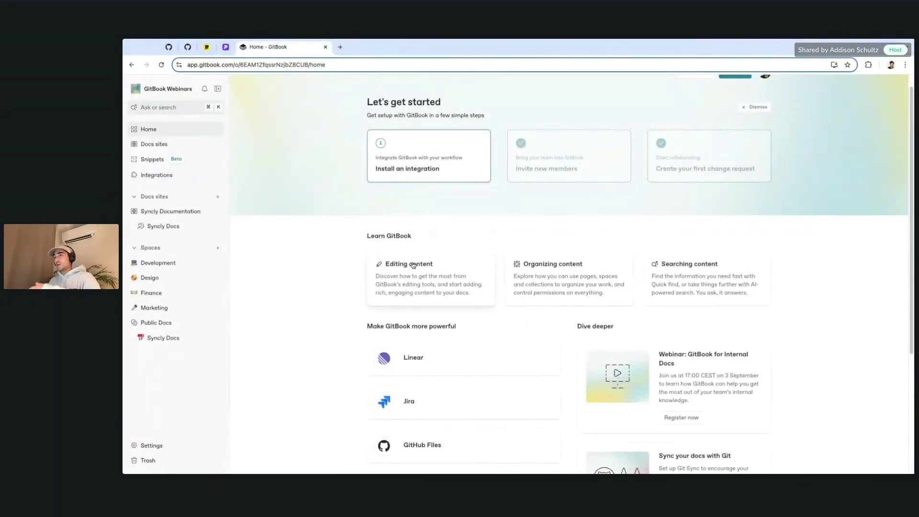
scroll(599, 211, "up", 1)
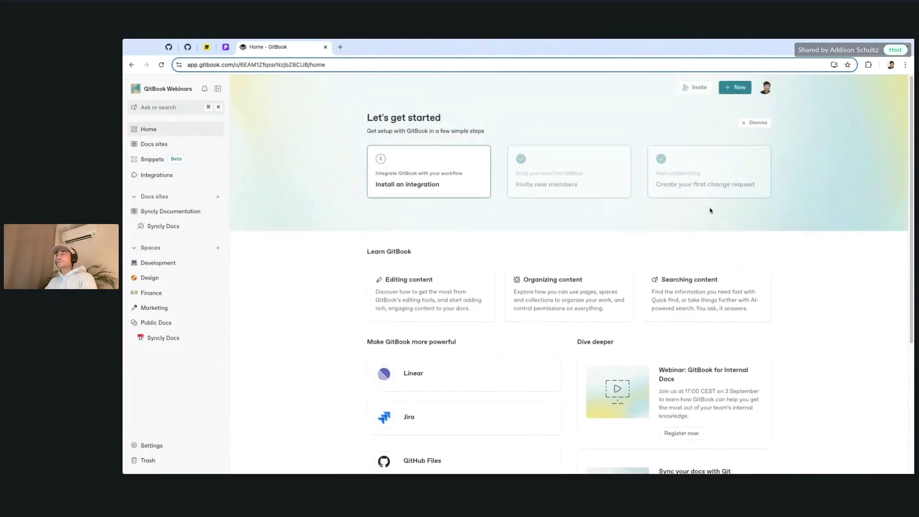
left_click(755, 121)
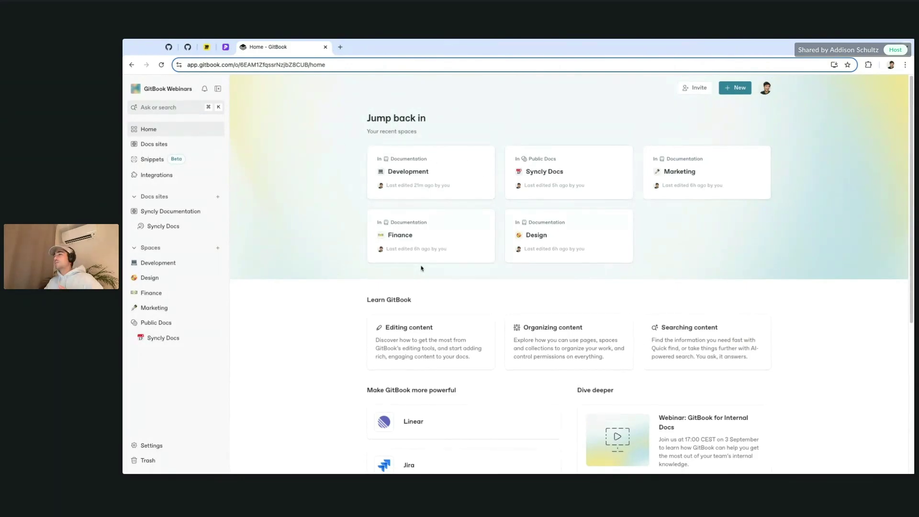
scroll(423, 267, "down", 1)
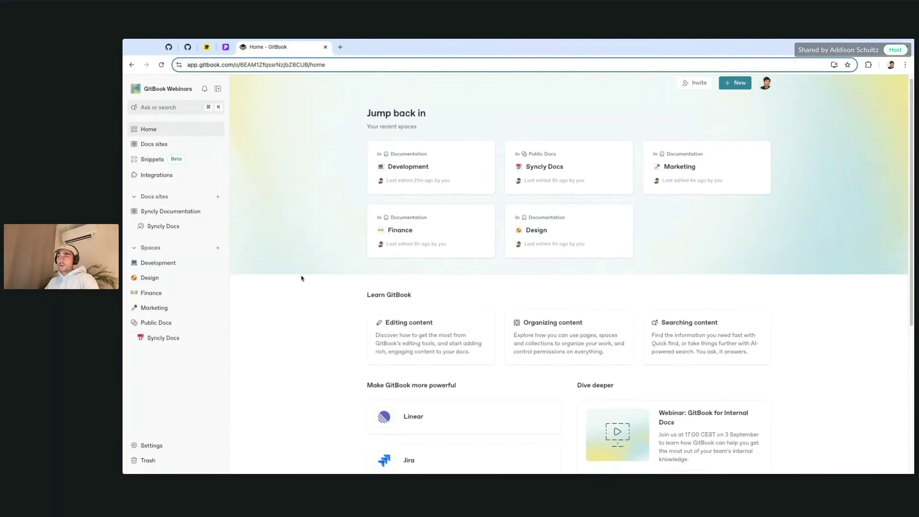
scroll(304, 277, "down", 5)
scroll(311, 282, "down", 3)
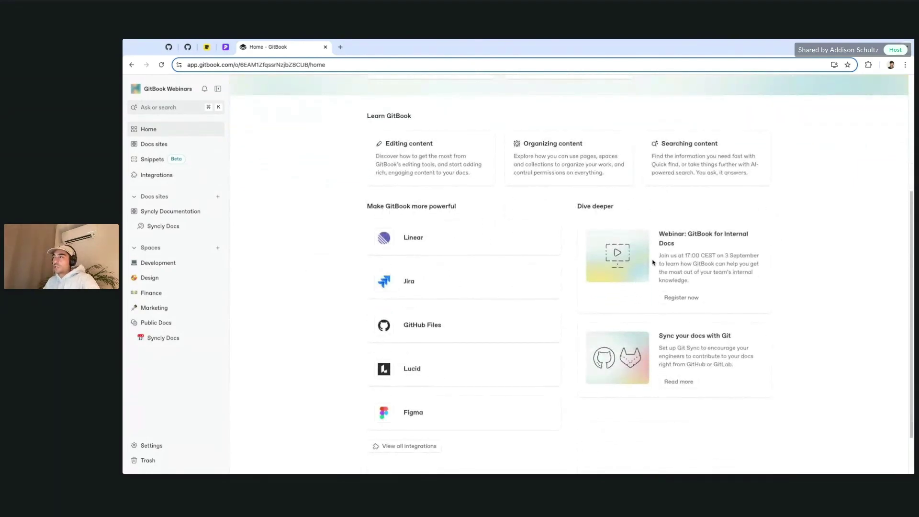
scroll(433, 287, "down", 1)
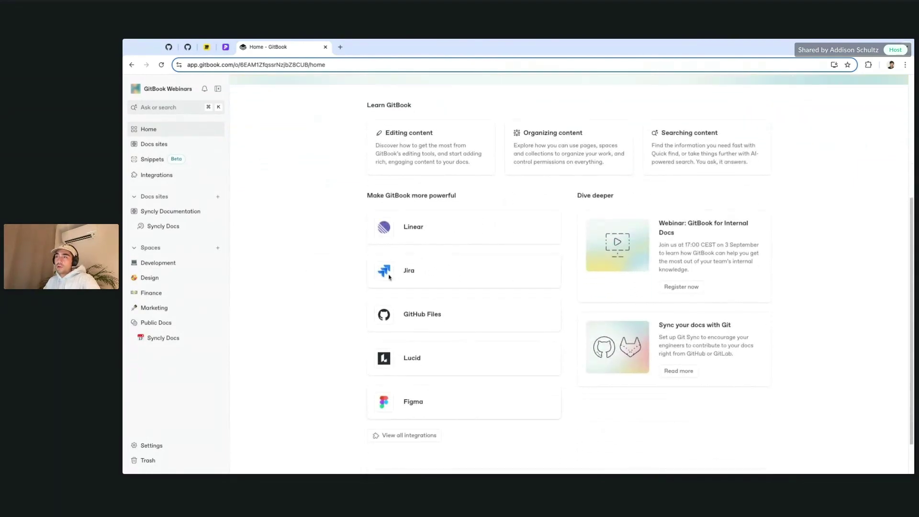
scroll(322, 238, "up", 8)
Step: From Docs sites, open the Syncly Documentation site overview and review its published status and insights
left_click(175, 146)
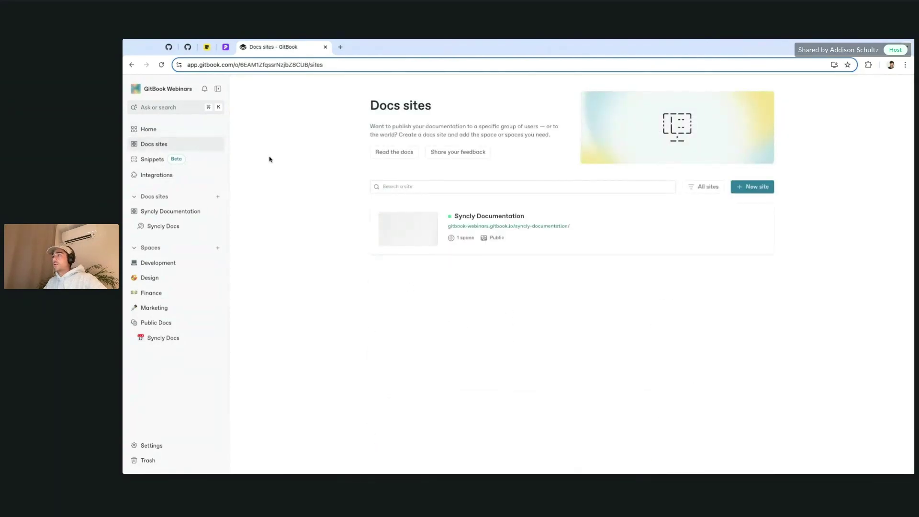
left_click(178, 177)
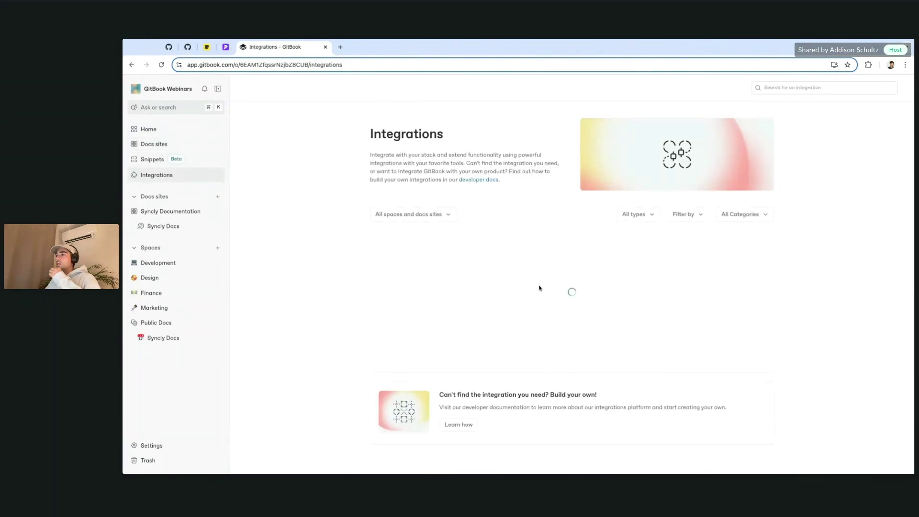
left_click(178, 211)
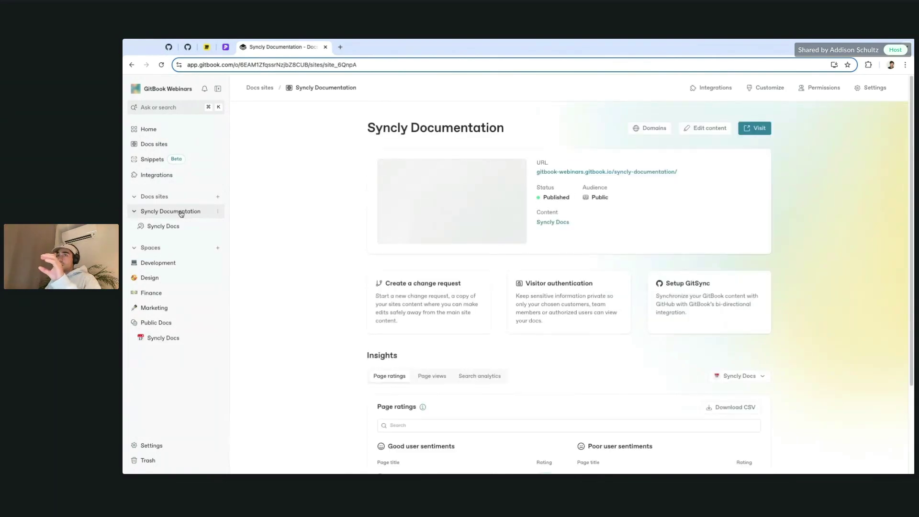
left_click(159, 145)
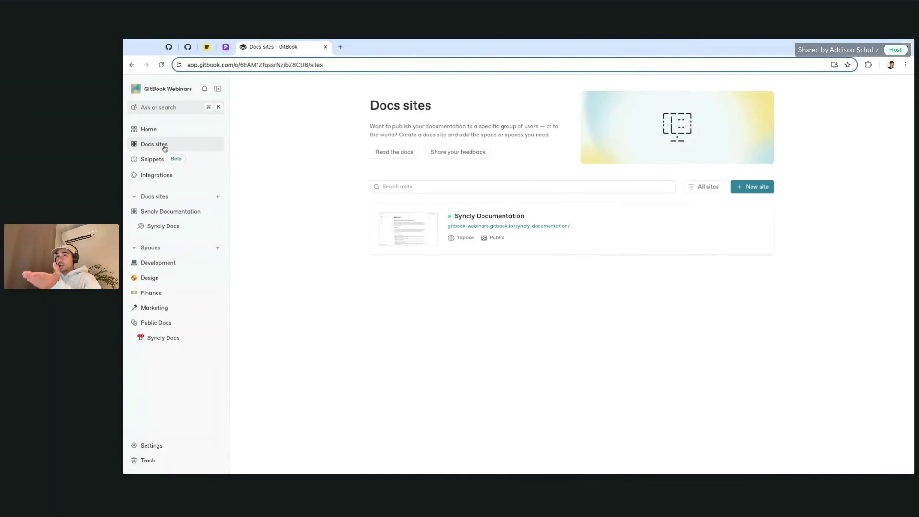
left_click(175, 212)
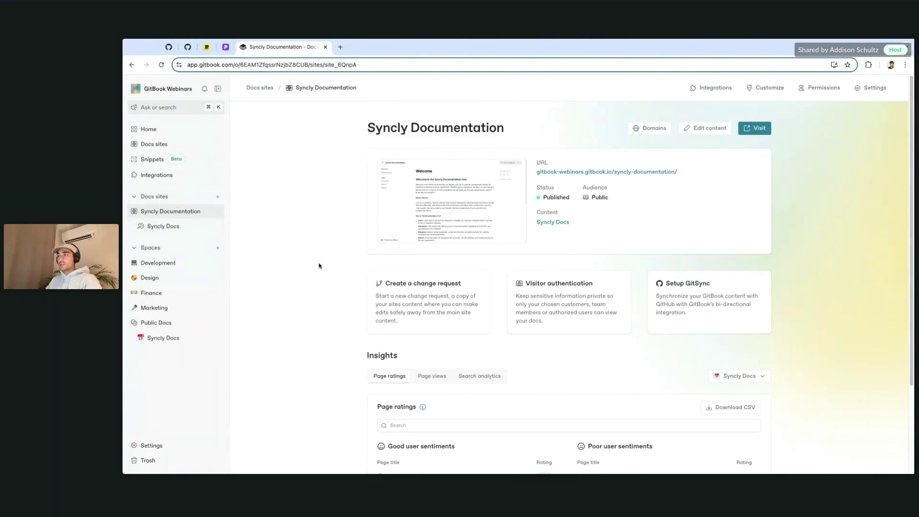
scroll(396, 303, "down", 1)
scroll(396, 301, "up", 1)
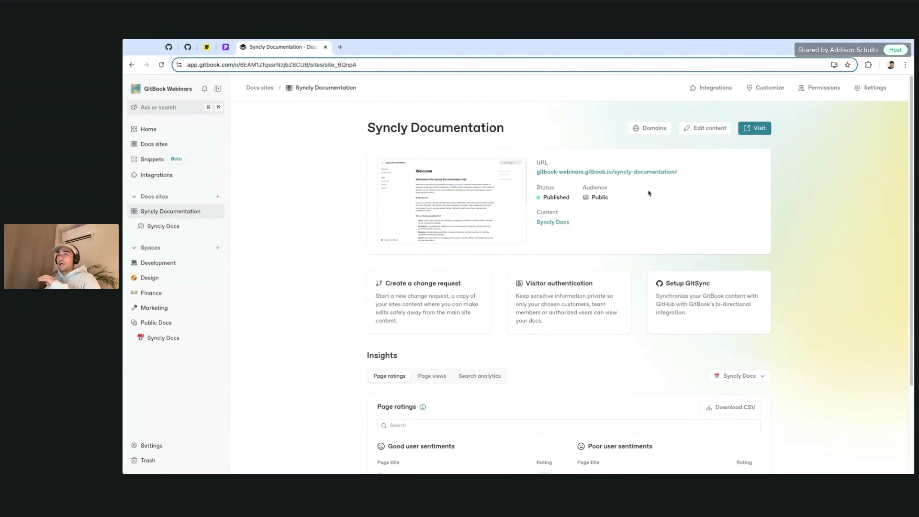
scroll(649, 201, "down", 2)
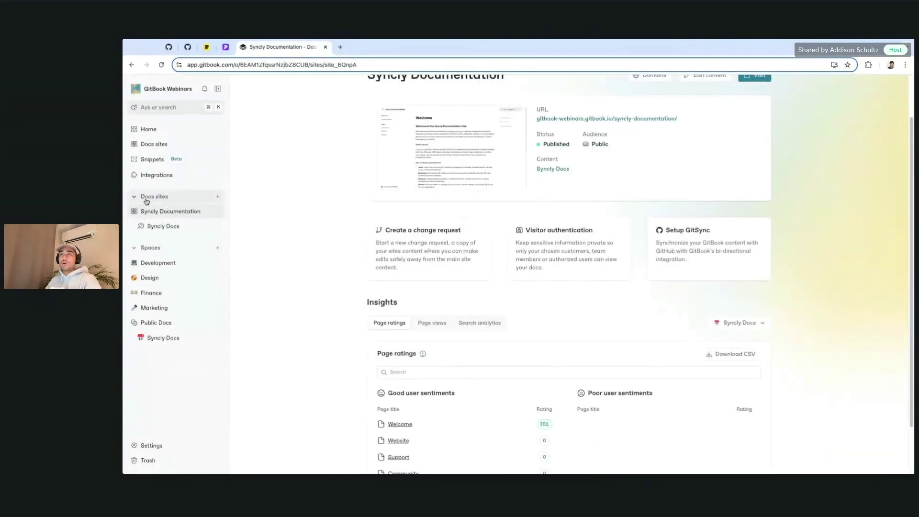
Step: Collapse Docs sites, browse the Development, Design and Marketing spaces, and return to Development
left_click(162, 197)
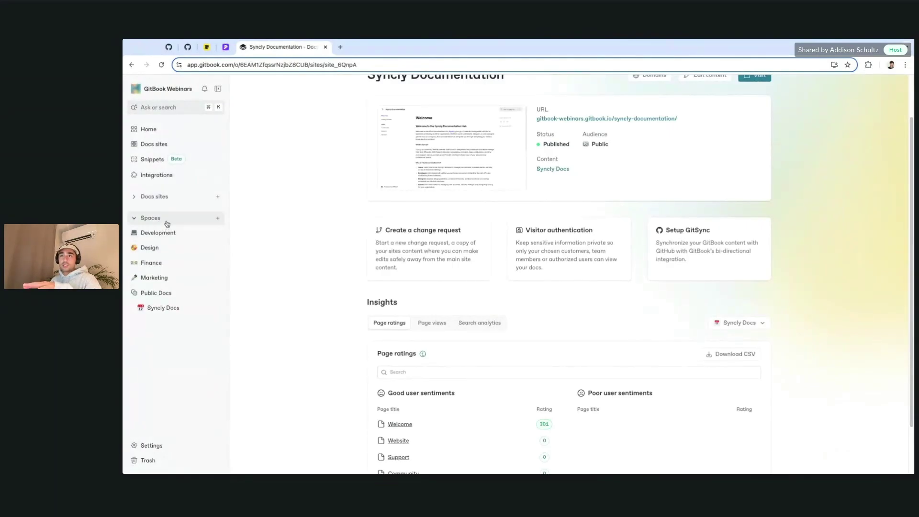
left_click(196, 233)
left_click(182, 252)
left_click(172, 279)
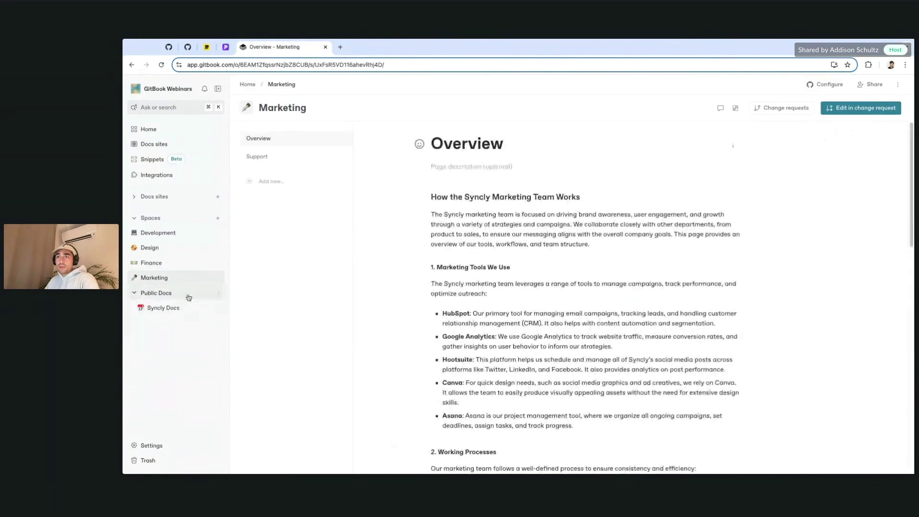
left_click(162, 233)
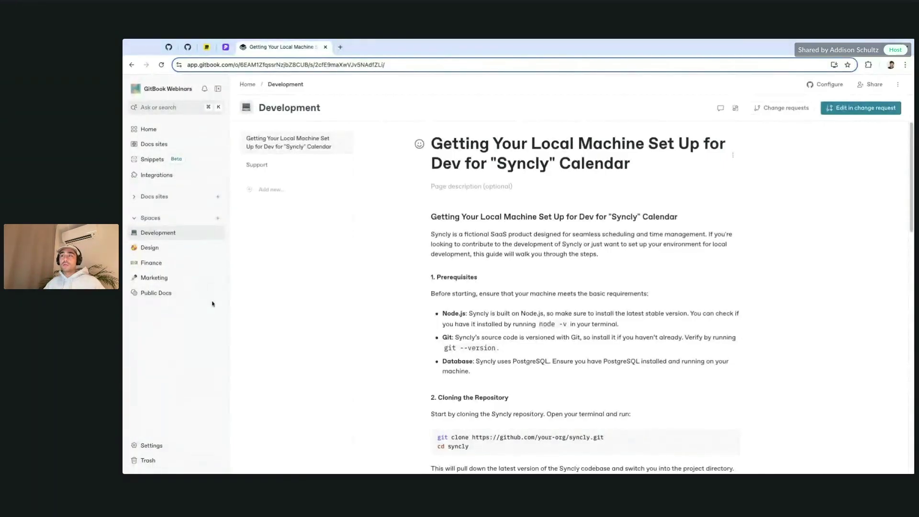
Step: Add a collection titled 'Engineering', place it above Public Docs, and confirm it holds Development
left_click(219, 222)
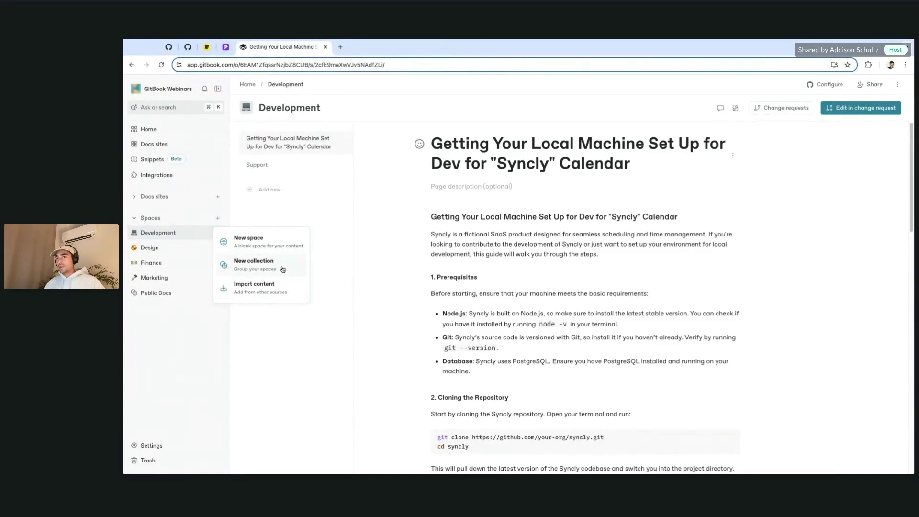
left_click(285, 269)
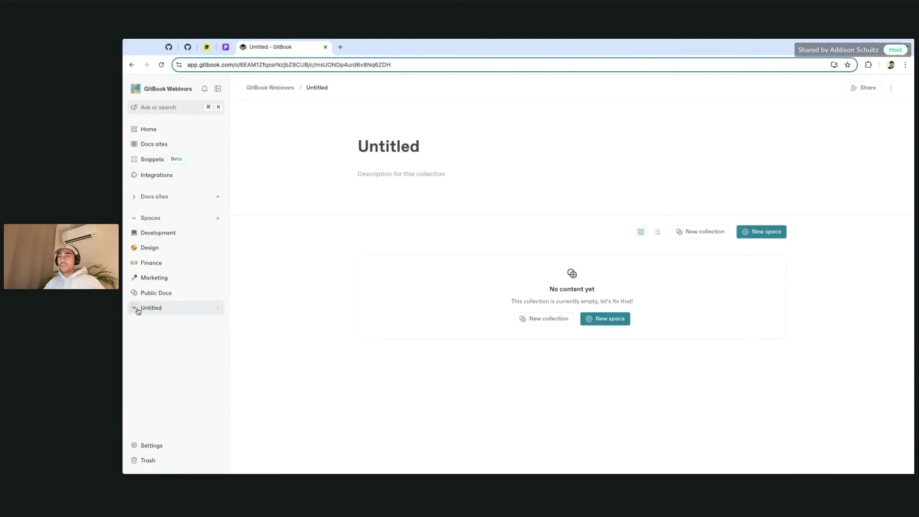
left_click(135, 310)
double_click(405, 147)
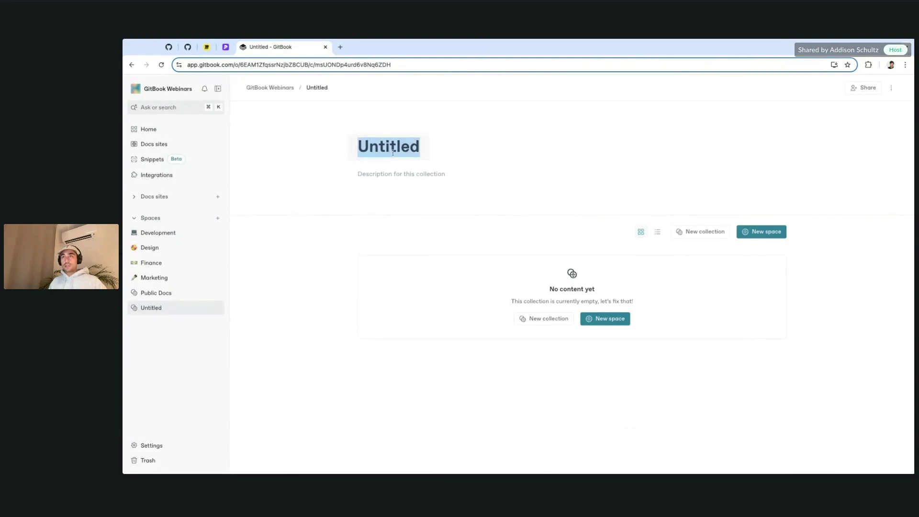
type("Develop")
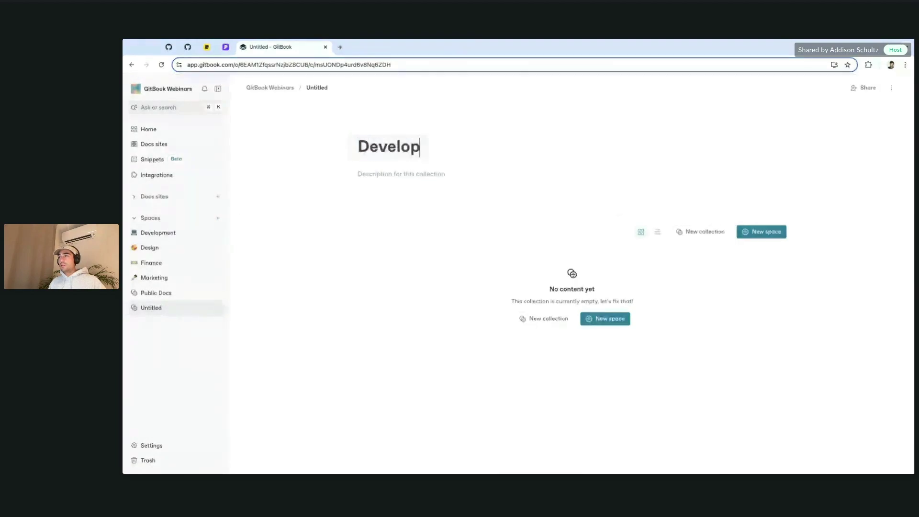
type("menEngineeri")
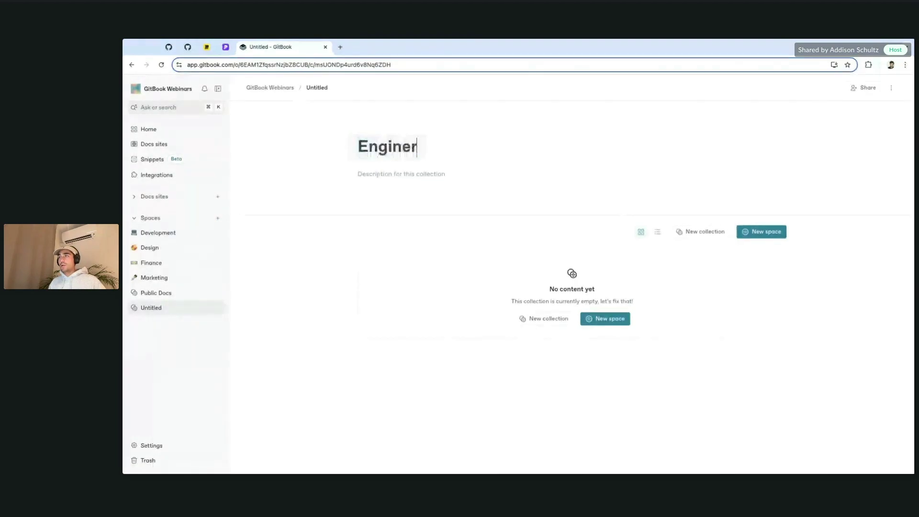
type("ng")
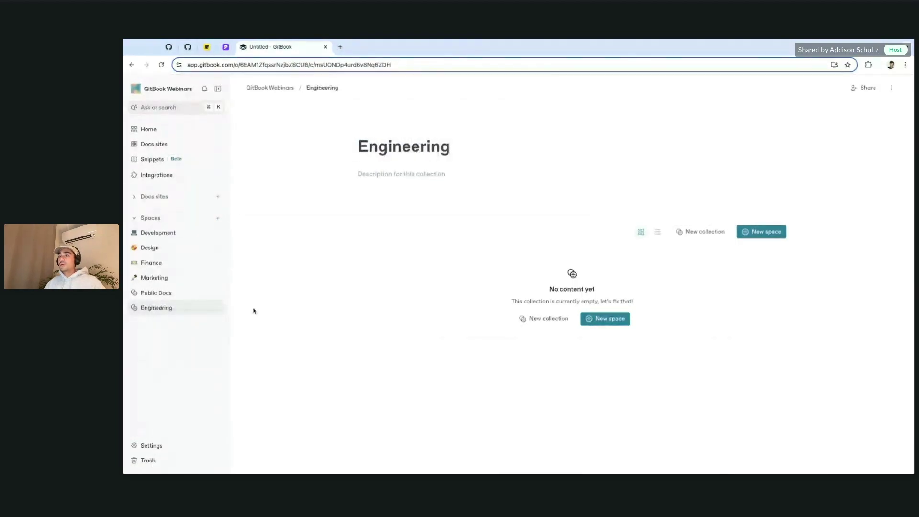
left_click(152, 312)
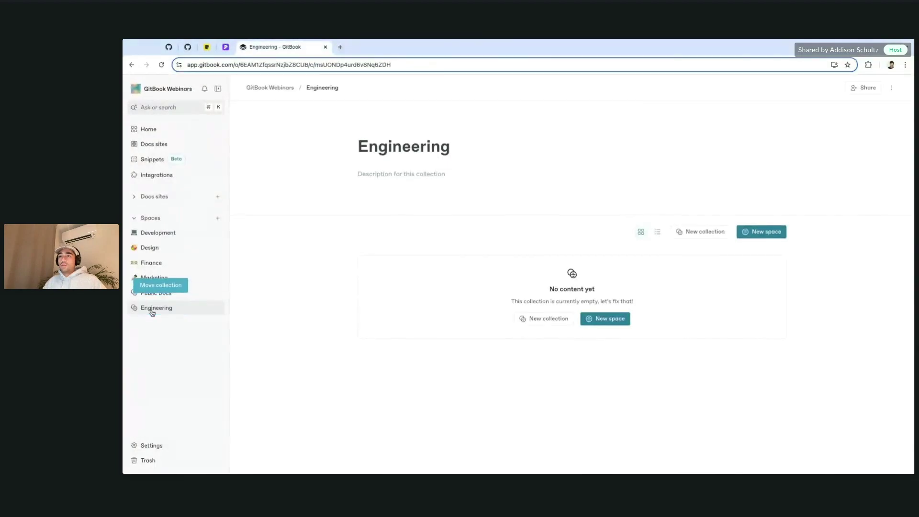
left_click_drag(152, 312, 160, 233)
left_click(135, 281)
left_click(136, 282)
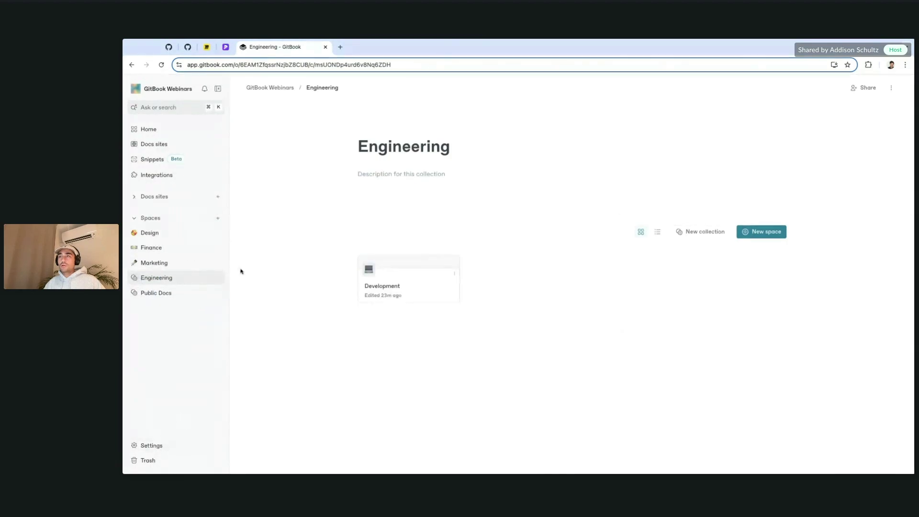
Step: Create a Design collection and move the Design space into it
left_click(220, 219)
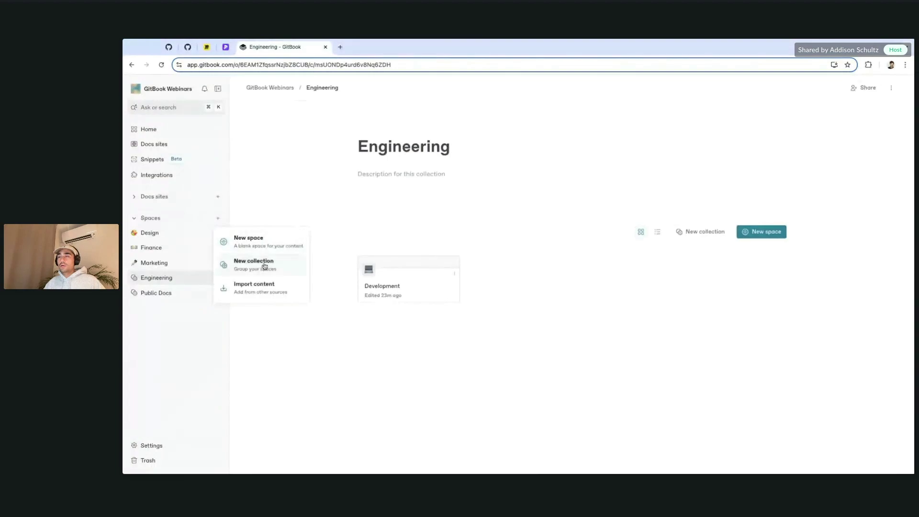
left_click(249, 266)
type("Desi")
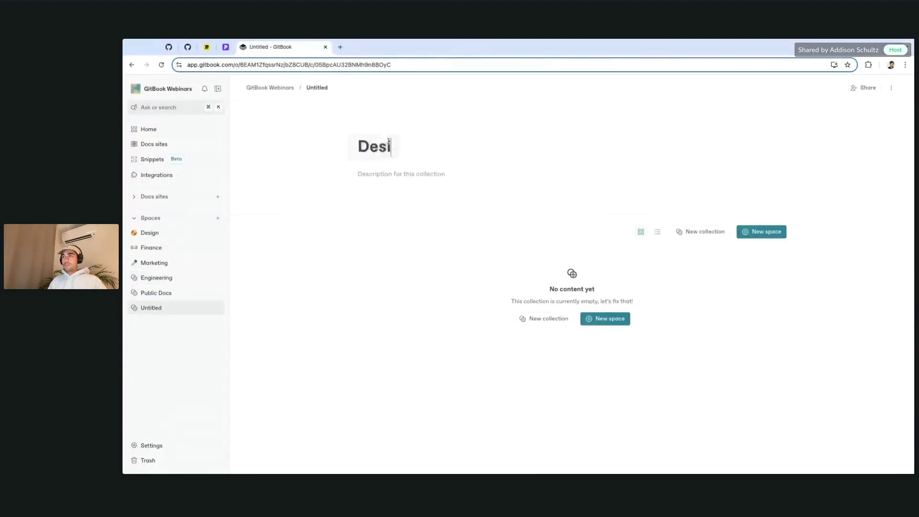
type("gn")
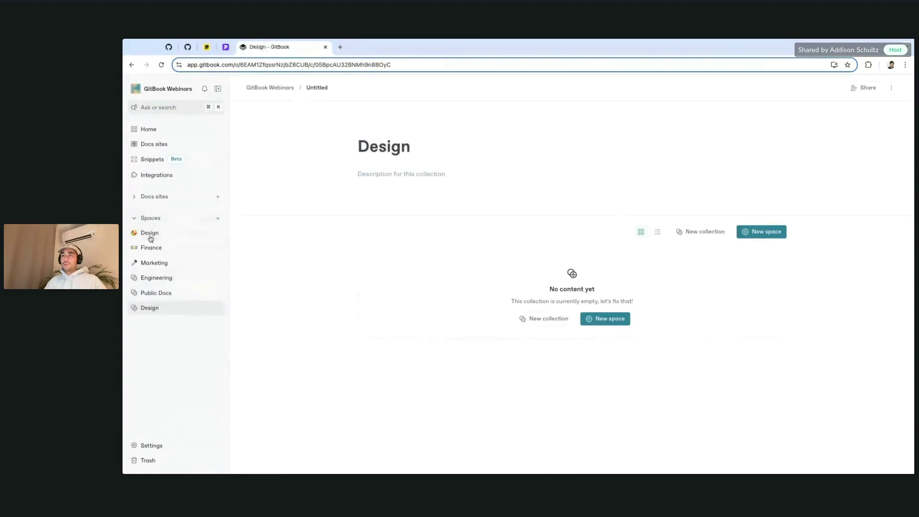
left_click_drag(150, 238, 158, 275)
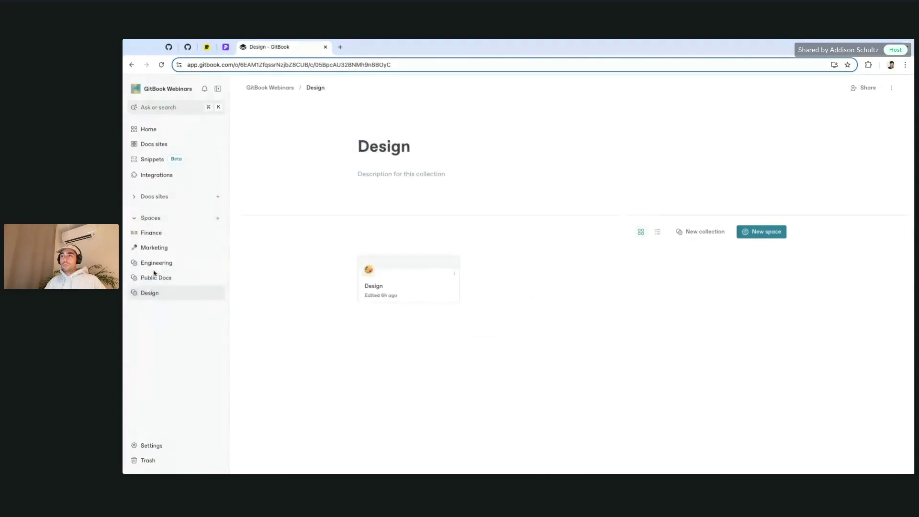
Step: Create a Marketing collection containing the Marketing space
left_click(218, 219)
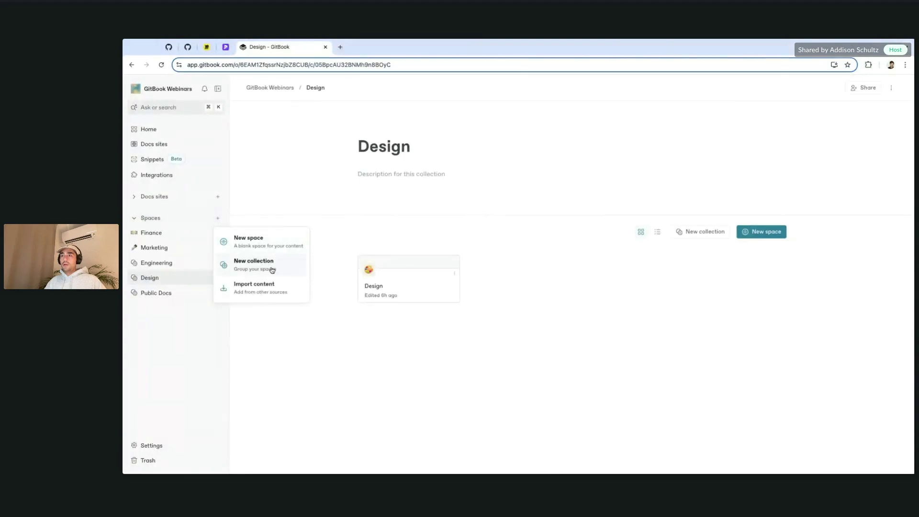
left_click(273, 268)
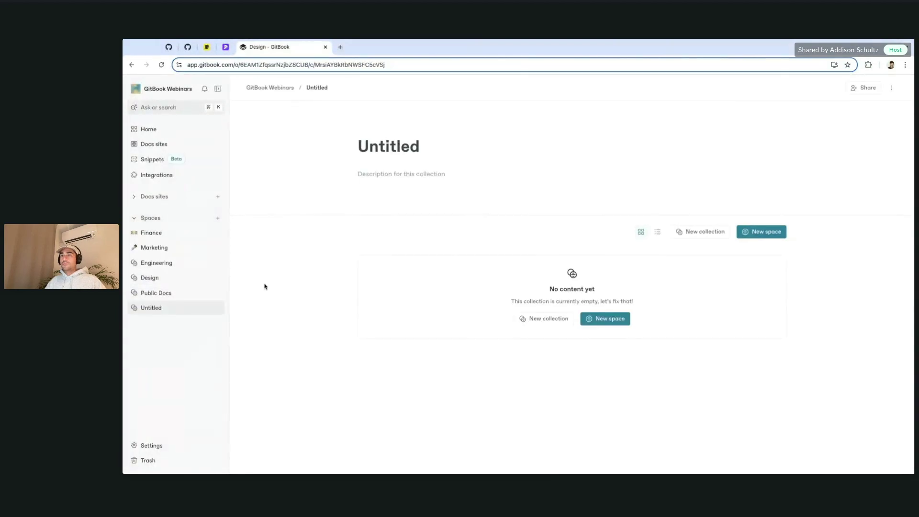
double_click(405, 145)
type("Marketing")
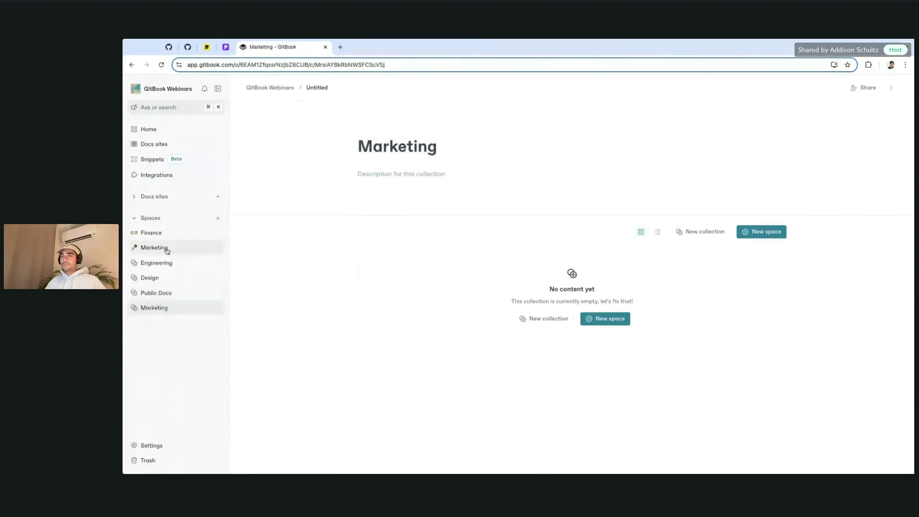
left_click_drag(135, 310, 172, 268)
Step: Create a Company Wide collection, reposition it in the list, and expand Engineering and Design
left_click(217, 219)
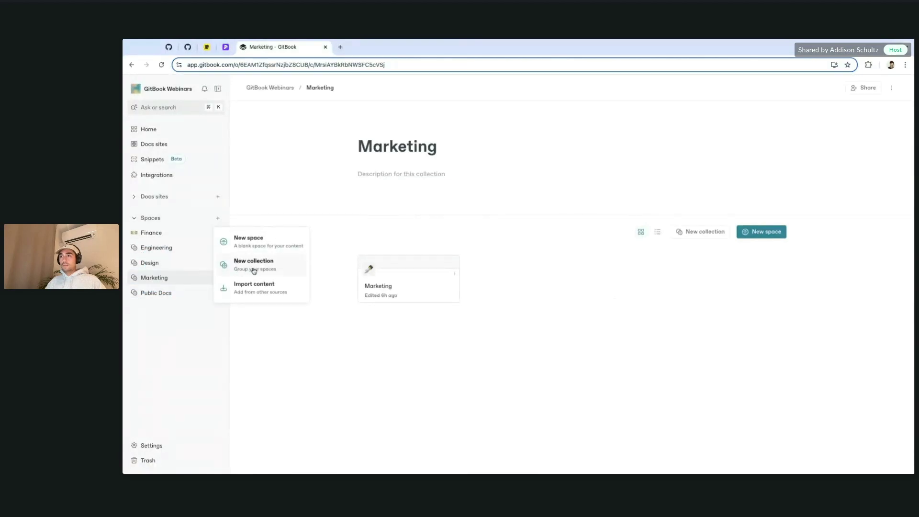
left_click(289, 262)
type("CompanyW")
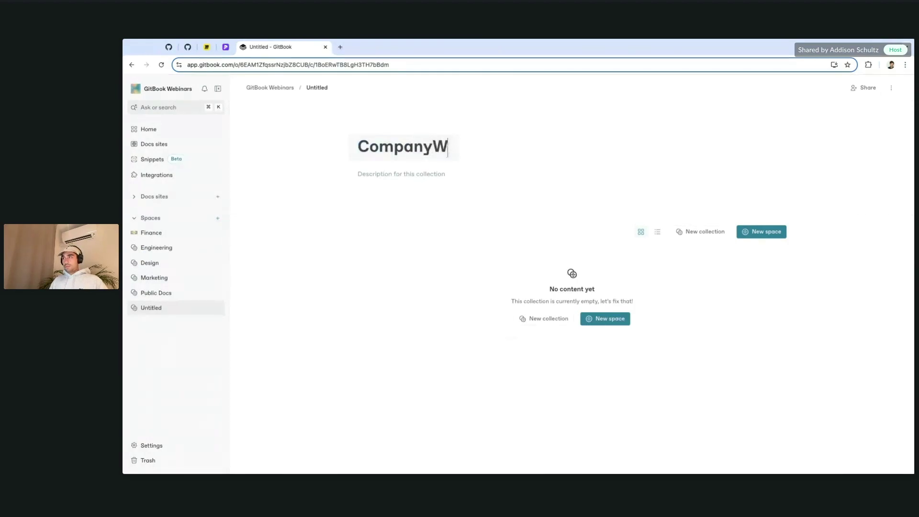
key("BackSpace")
type("Wide")
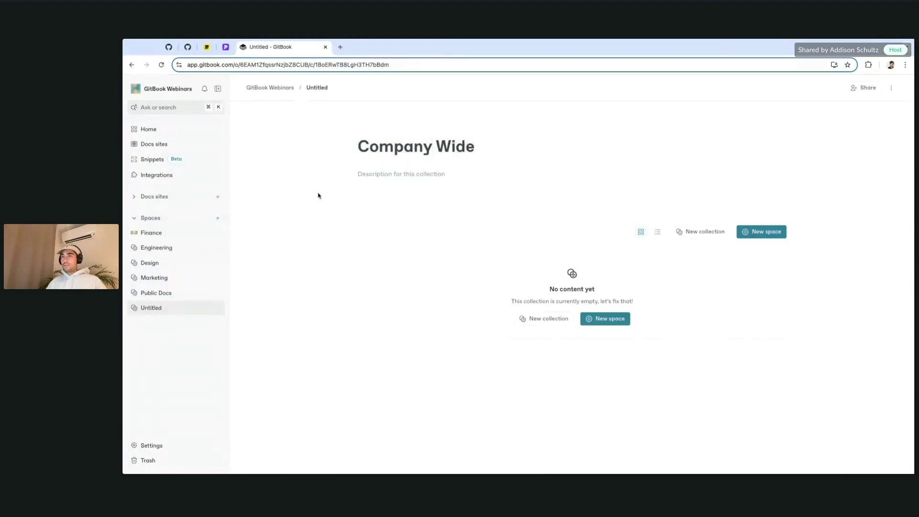
left_click_drag(164, 307, 173, 246)
left_click(135, 262)
left_click(135, 293)
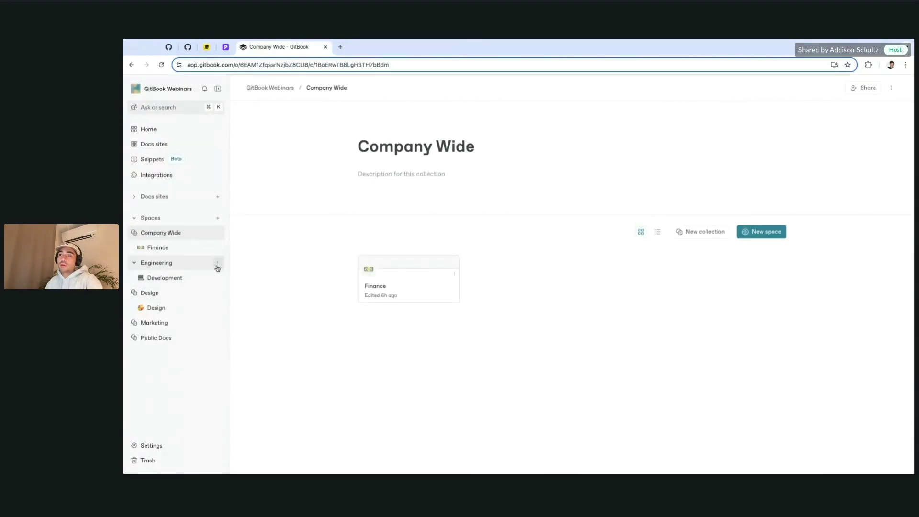
Step: Add a new space named 'Contributing' inside the Engineering collection
left_click(217, 266)
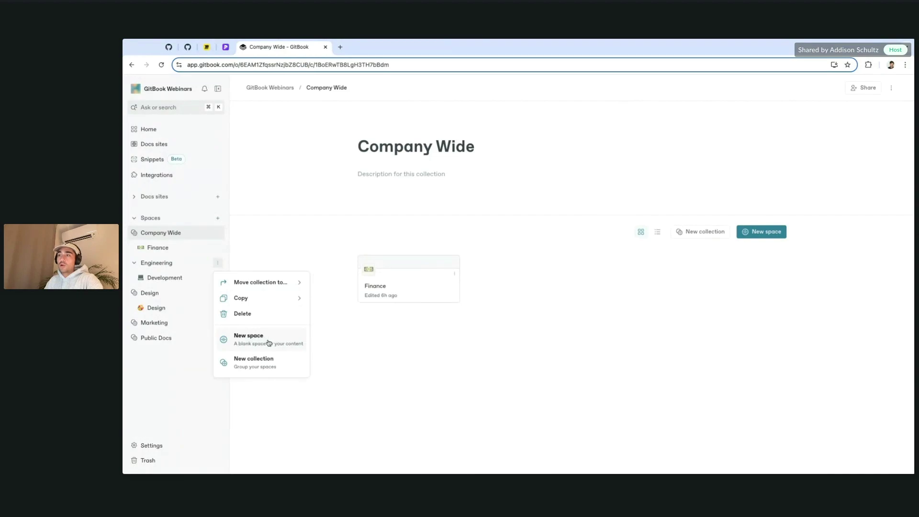
left_click(250, 337)
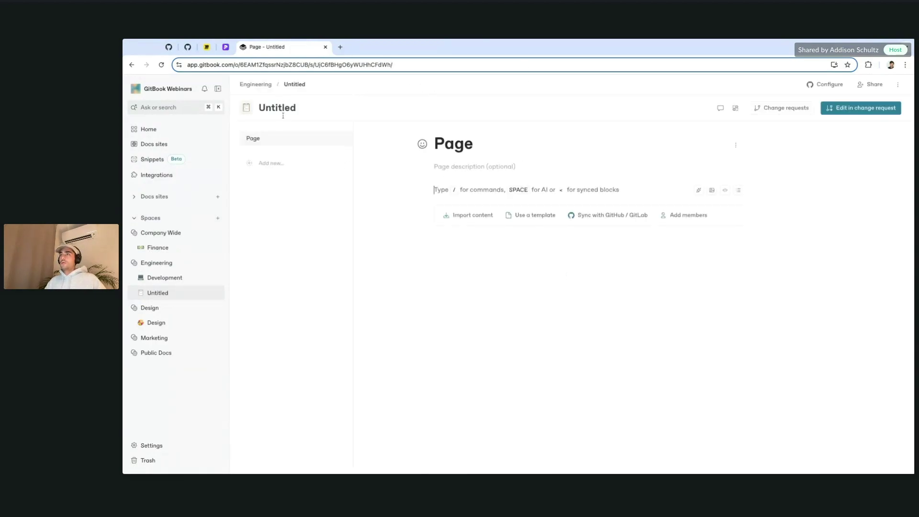
double_click(286, 108)
type("Contribut")
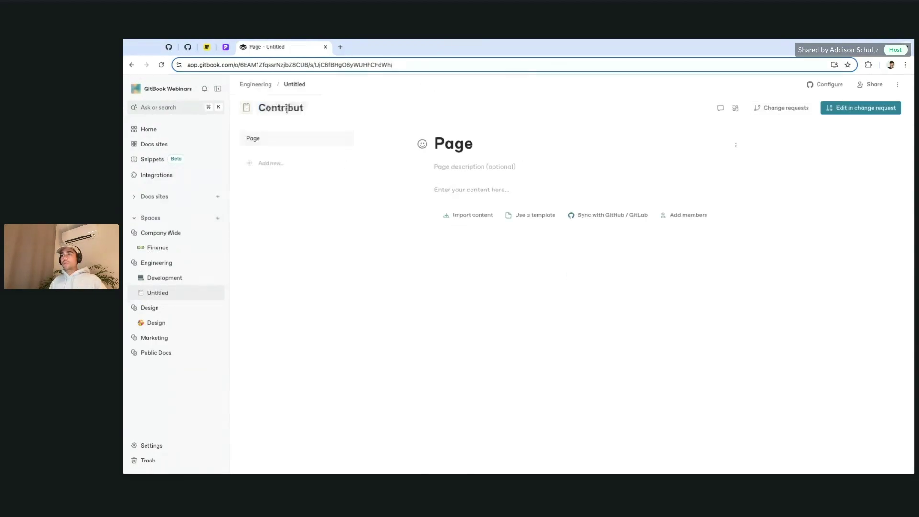
type("ing")
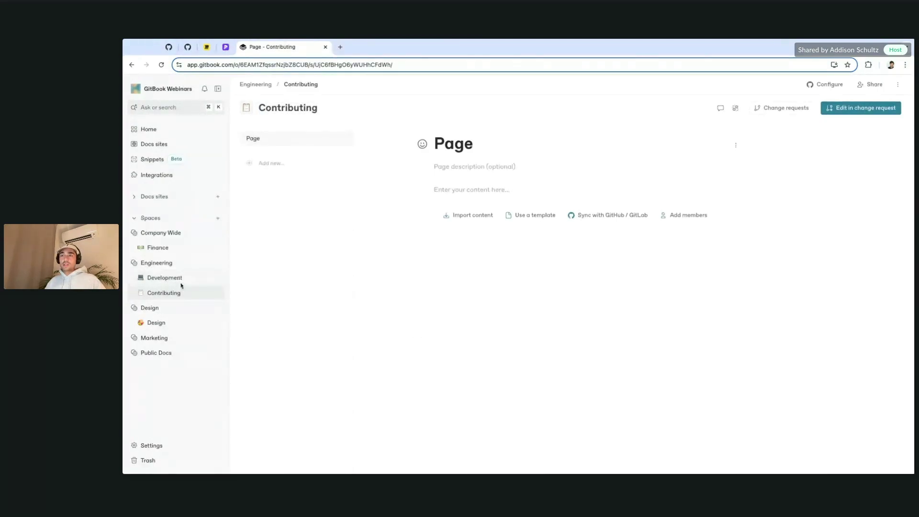
left_click(173, 264)
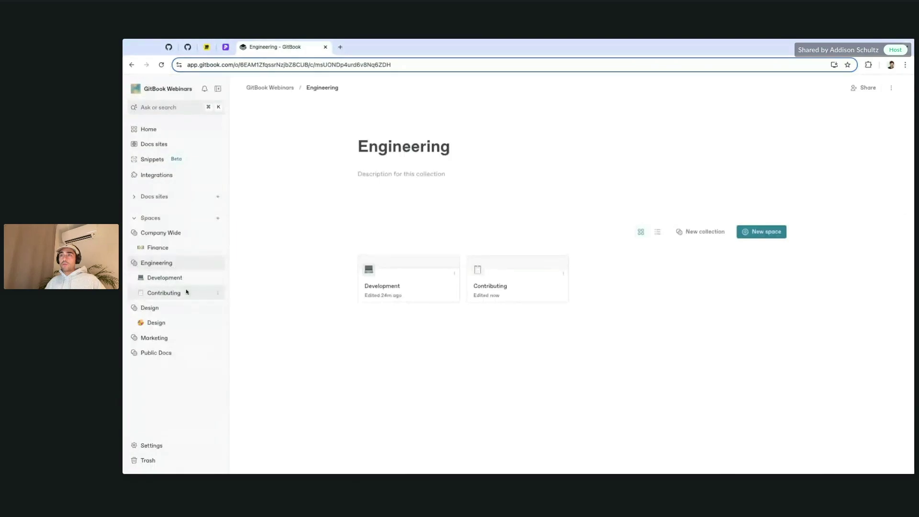
Step: Add a second Engineering space named 'Generating an API key' and return to the collection
left_click(218, 263)
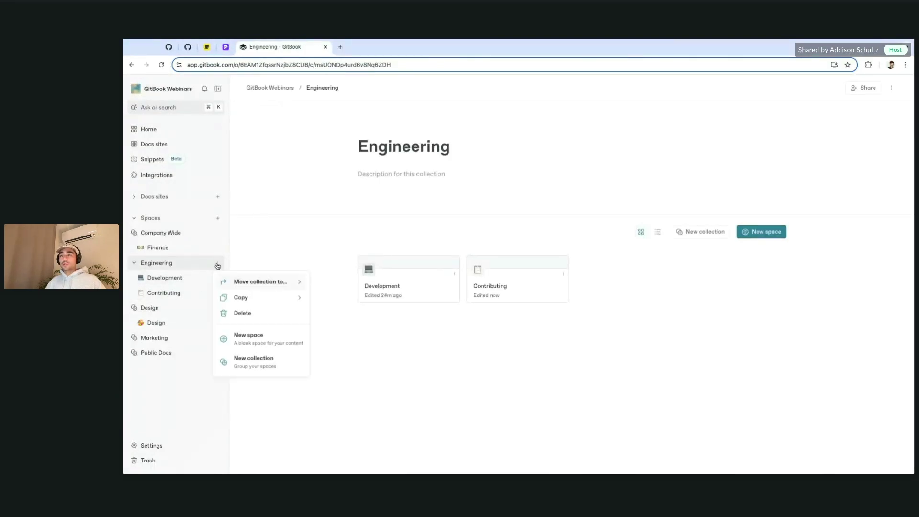
left_click(276, 348)
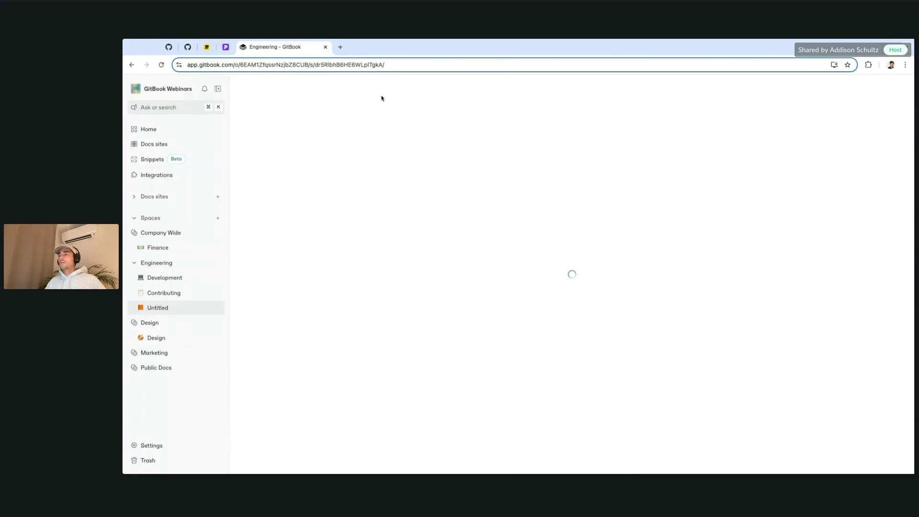
double_click(280, 112)
type("Generating")
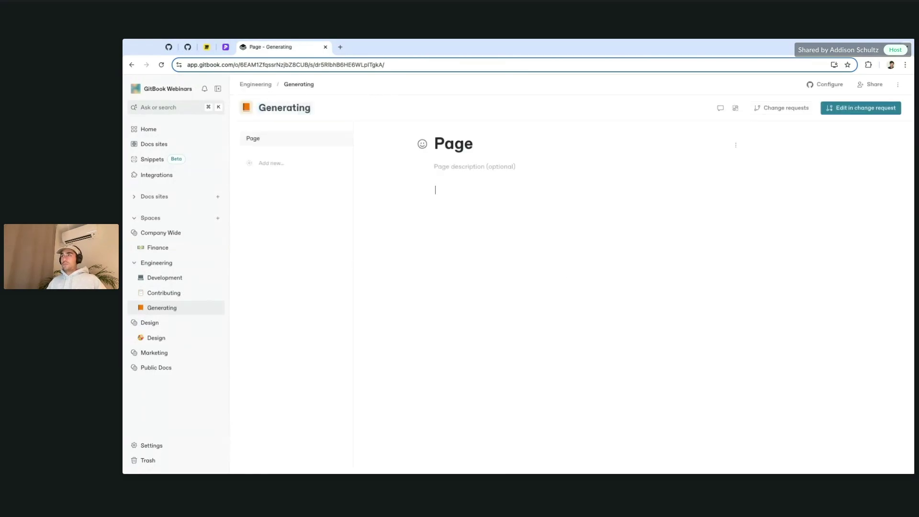
left_click(311, 106)
type("an API")
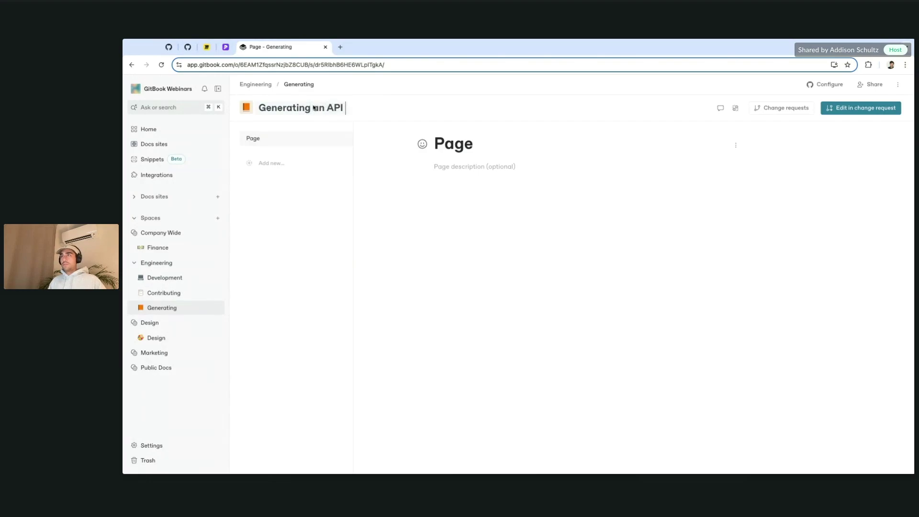
type(" key")
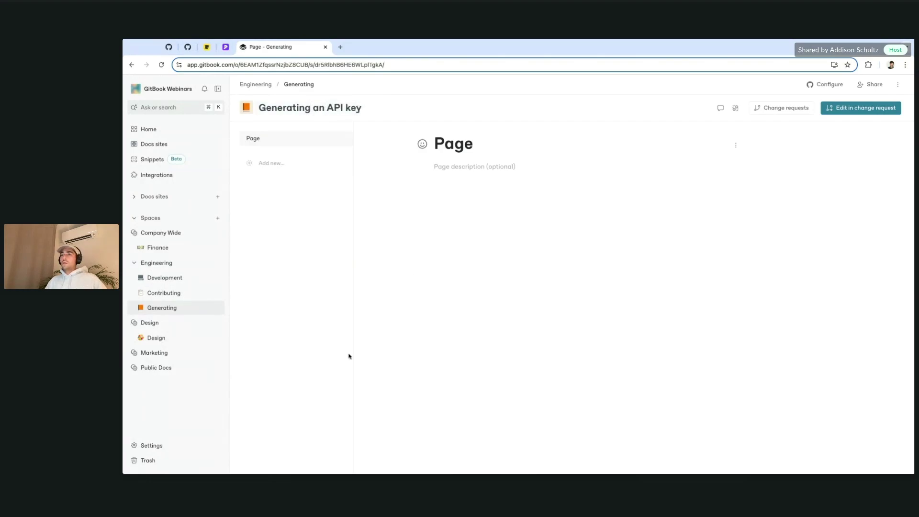
left_click(172, 264)
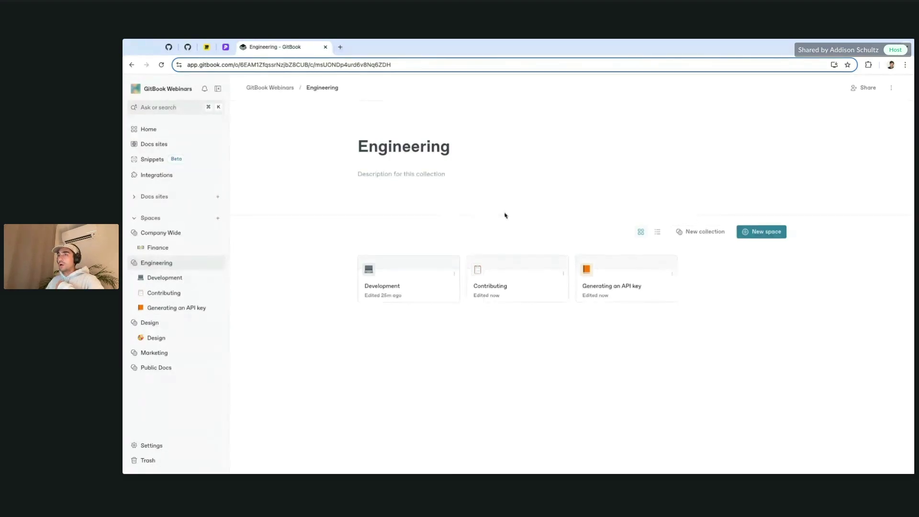
Step: In the Engineering collection's sharing settings, invite the Engineering team
left_click(865, 88)
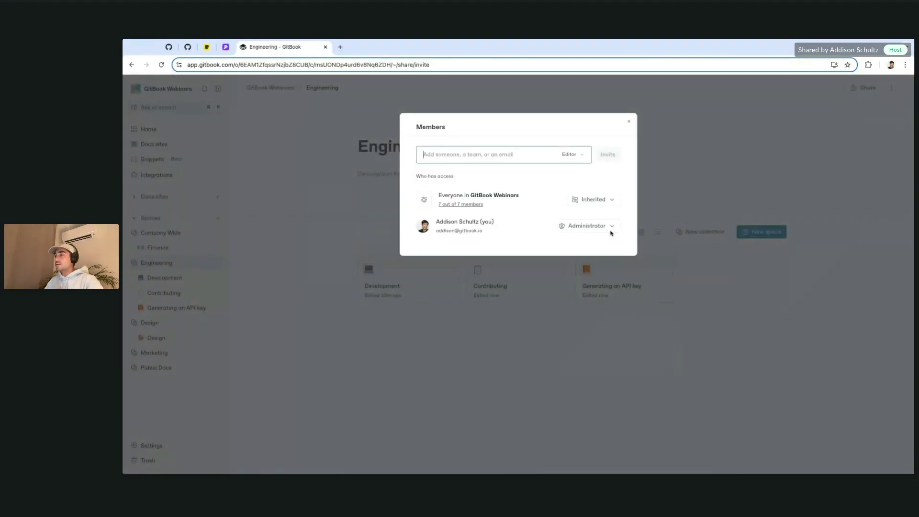
left_click(604, 199)
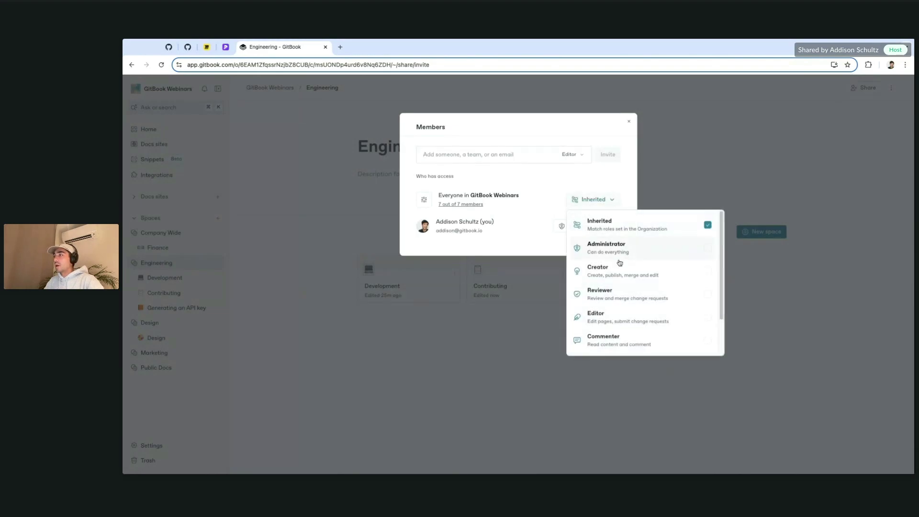
left_click(707, 228)
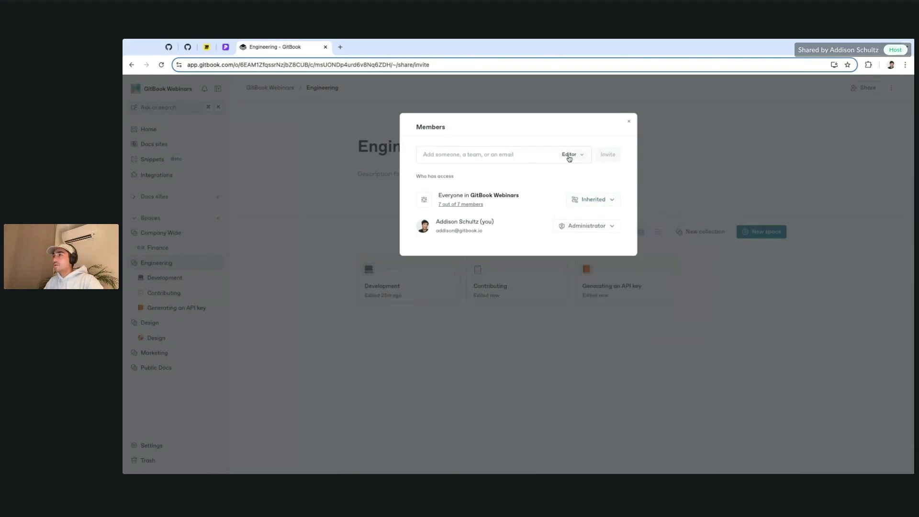
left_click(545, 162)
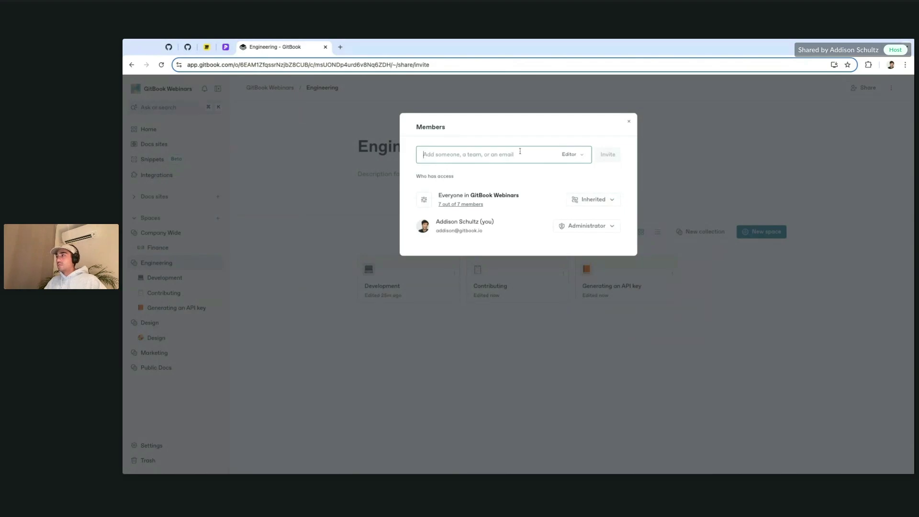
left_click(594, 199)
left_click(629, 252)
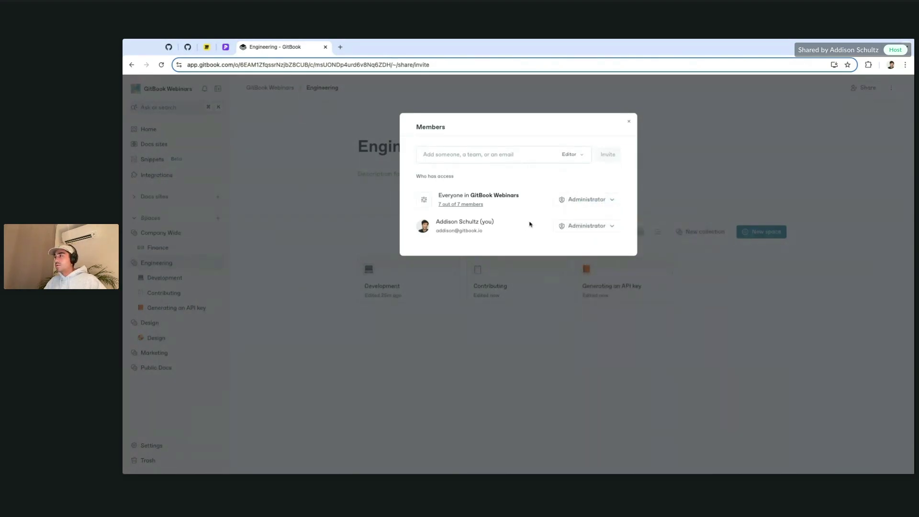
left_click(521, 156)
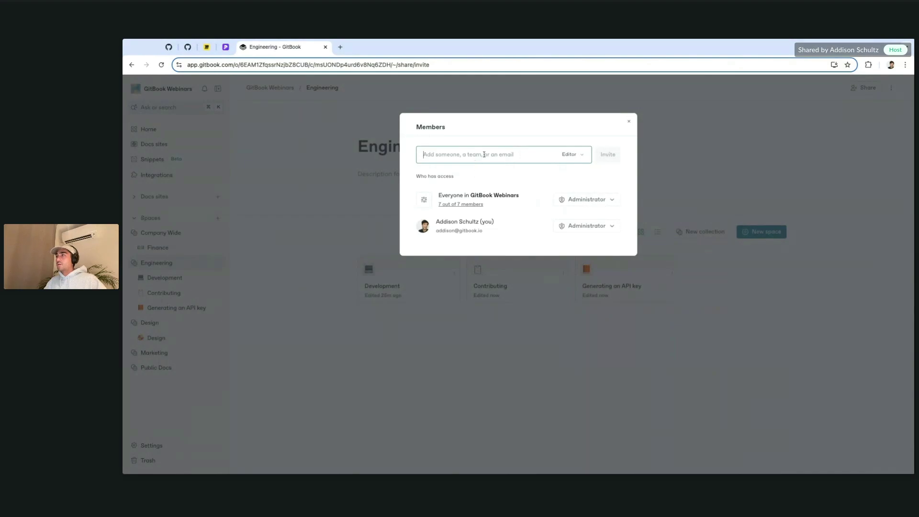
type("eng")
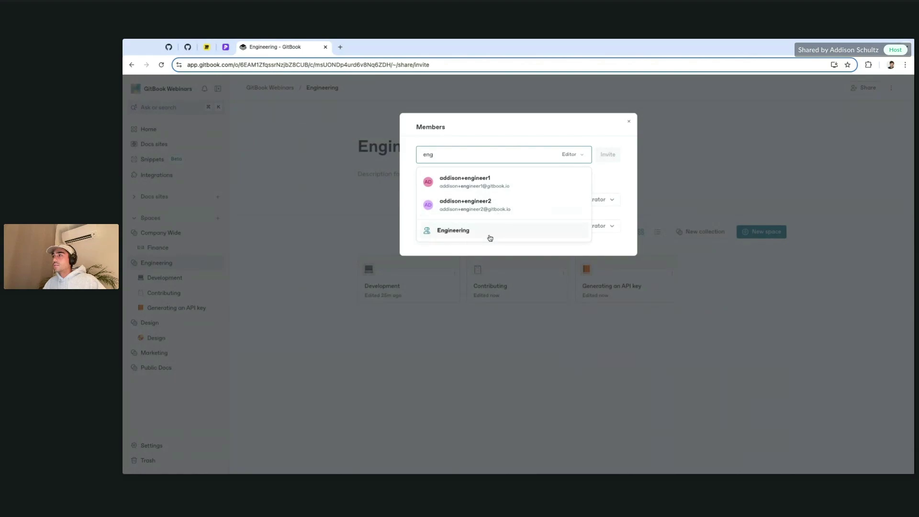
left_click(487, 232)
left_click(612, 160)
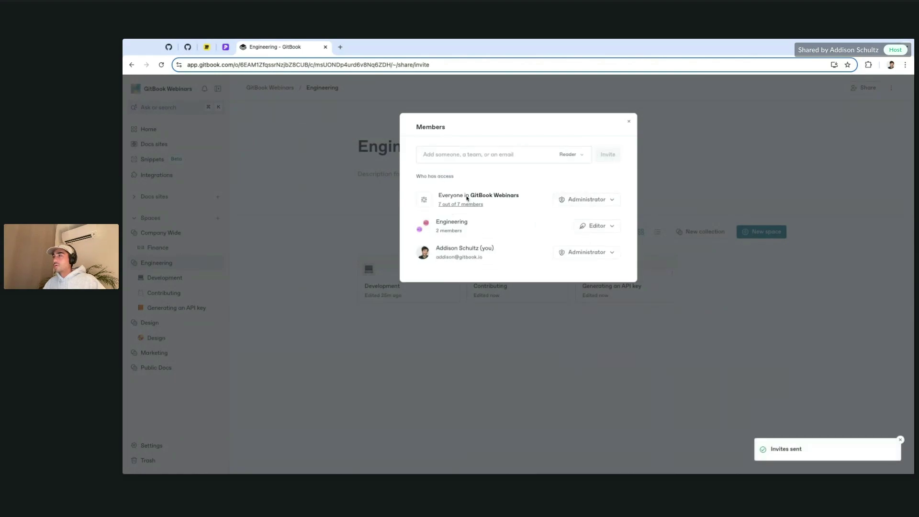
Step: Set organisation access back to Inherited and give the Engineering team Administrator access
left_click(588, 199)
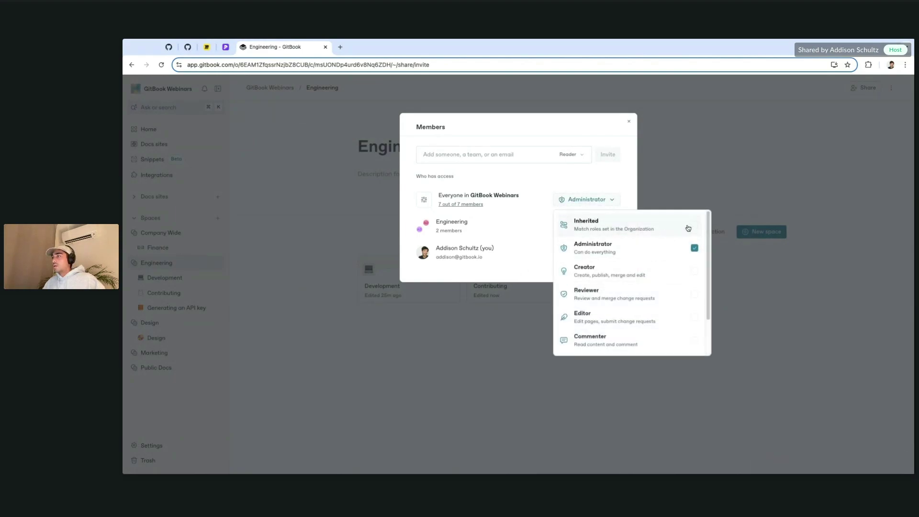
left_click(694, 230)
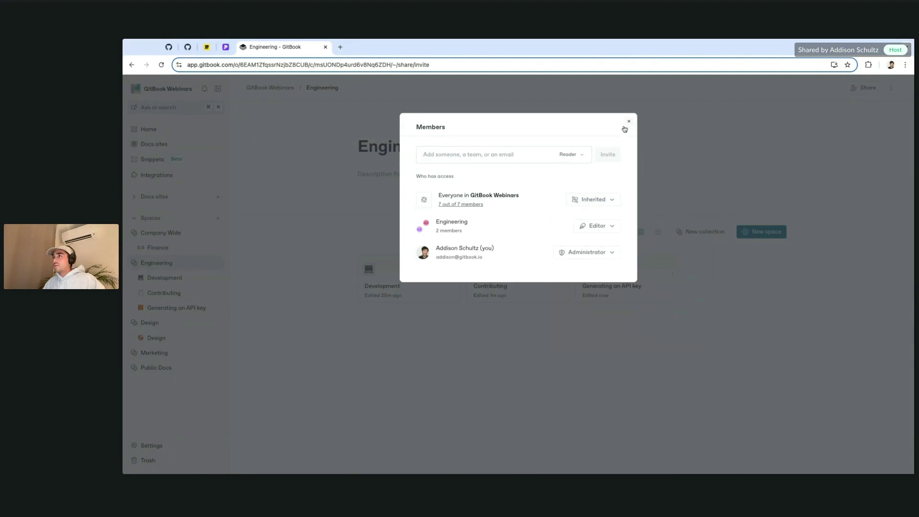
left_click(596, 230)
left_click(644, 255)
left_click(597, 204)
left_click(552, 195)
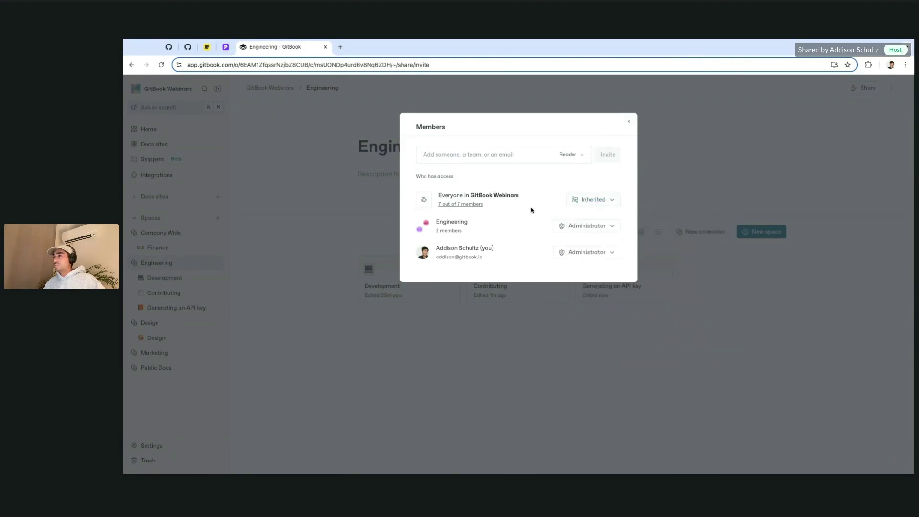
left_click(628, 124)
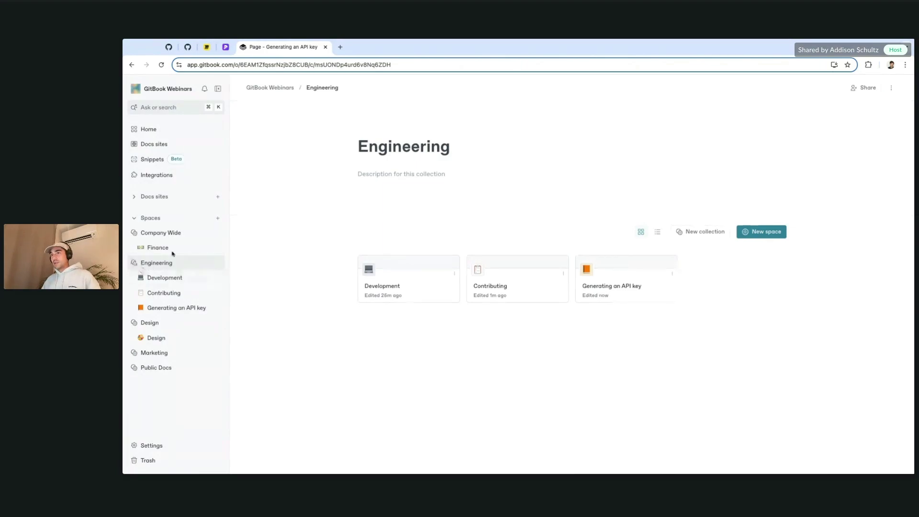
Step: Review the Company Wide collection's sharing settings without changing anything
left_click(173, 232)
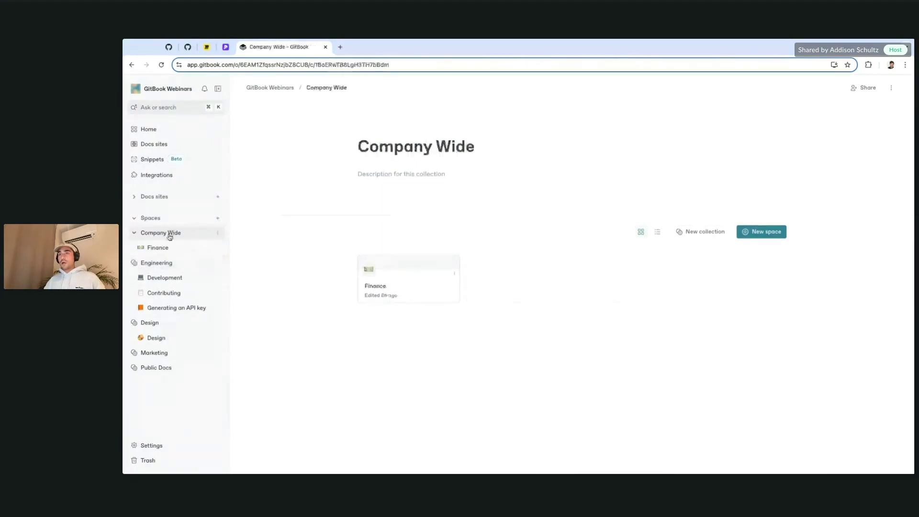
left_click(217, 233)
left_click(311, 223)
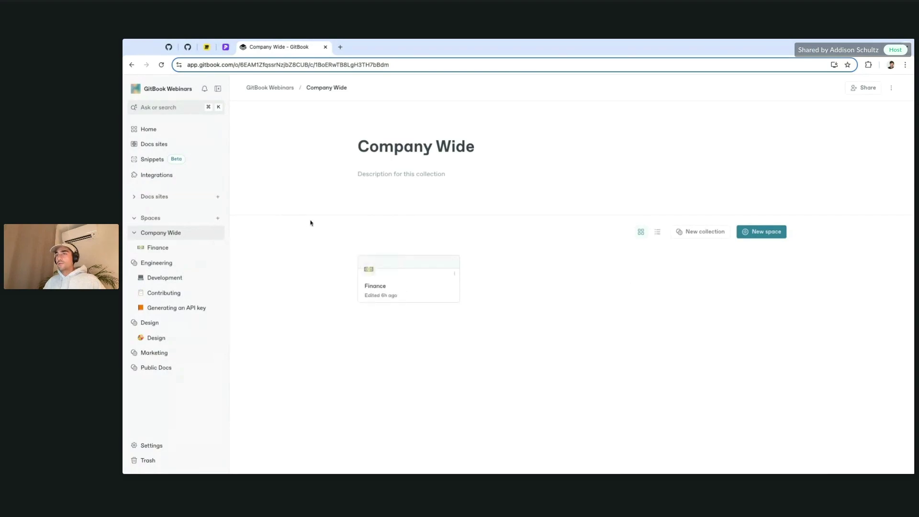
left_click(867, 88)
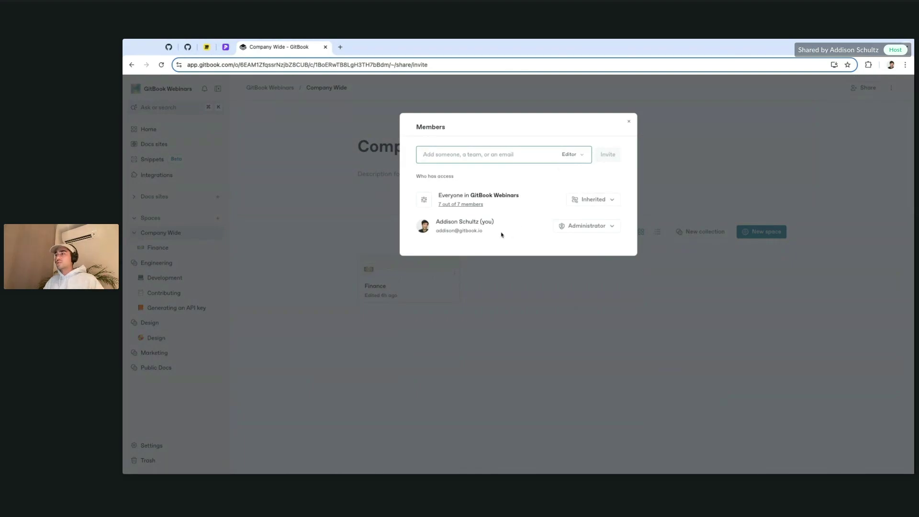
left_click(267, 290)
Step: Invite the Leadership team to the Engineering collection with Reader access
left_click(172, 263)
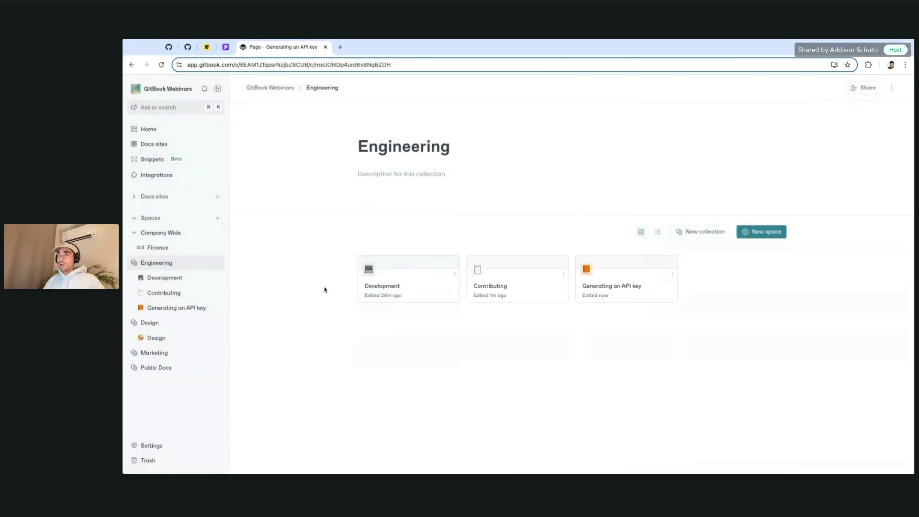
left_click(857, 88)
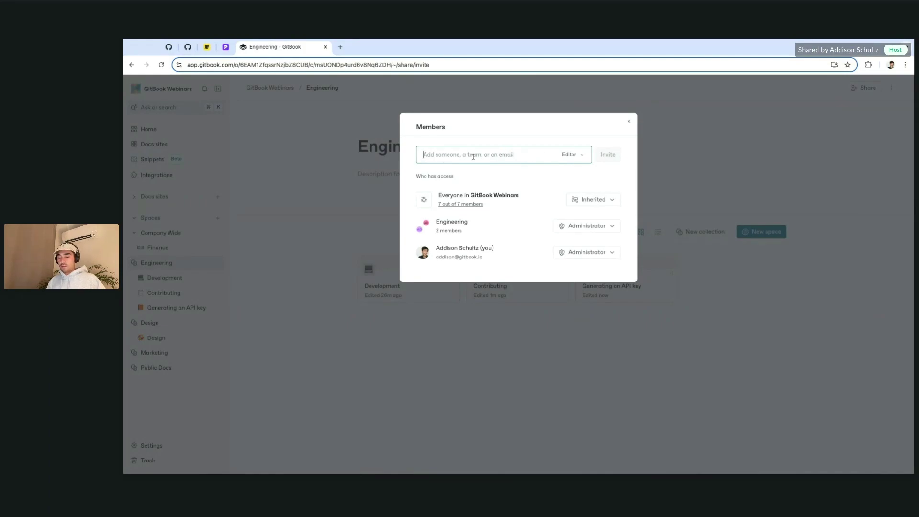
type("lead")
left_click(502, 182)
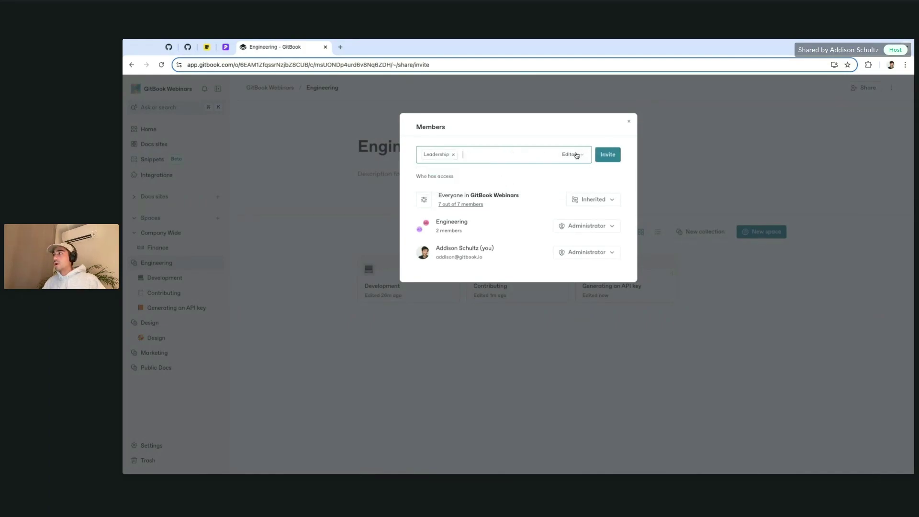
left_click(577, 154)
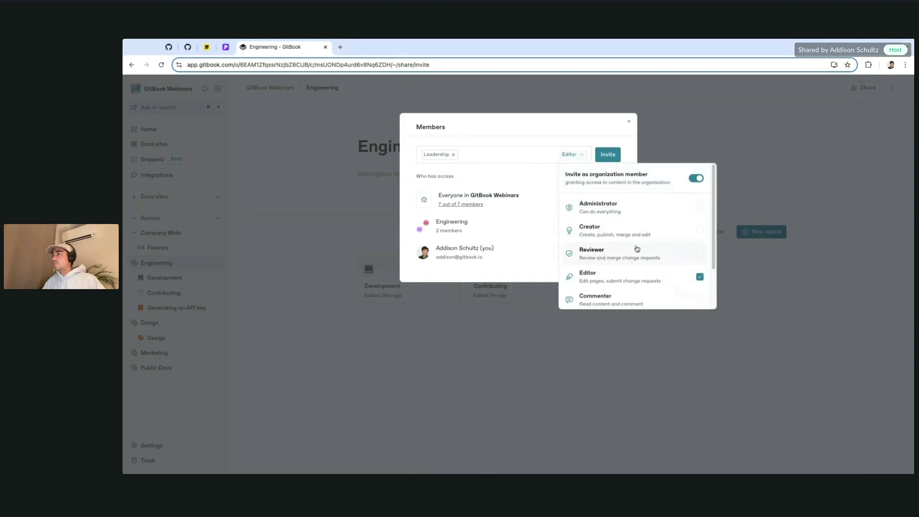
scroll(639, 283, "down", 2)
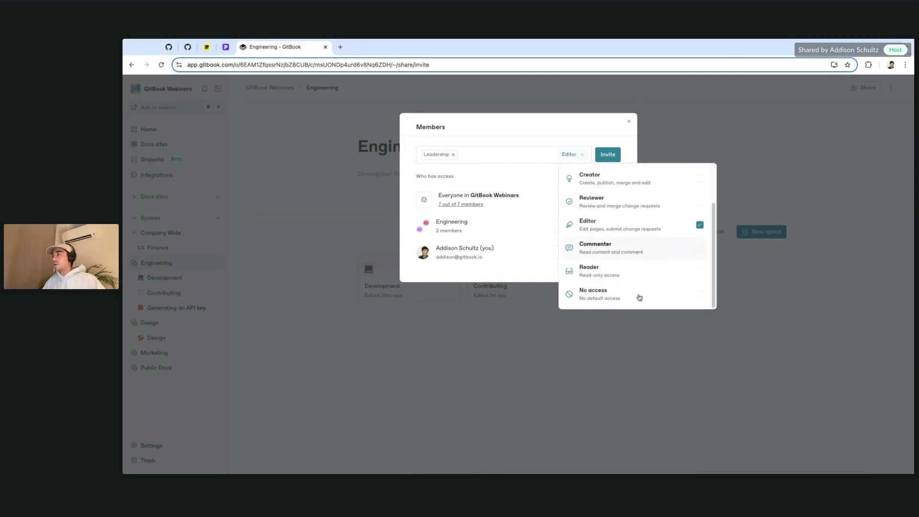
left_click(638, 276)
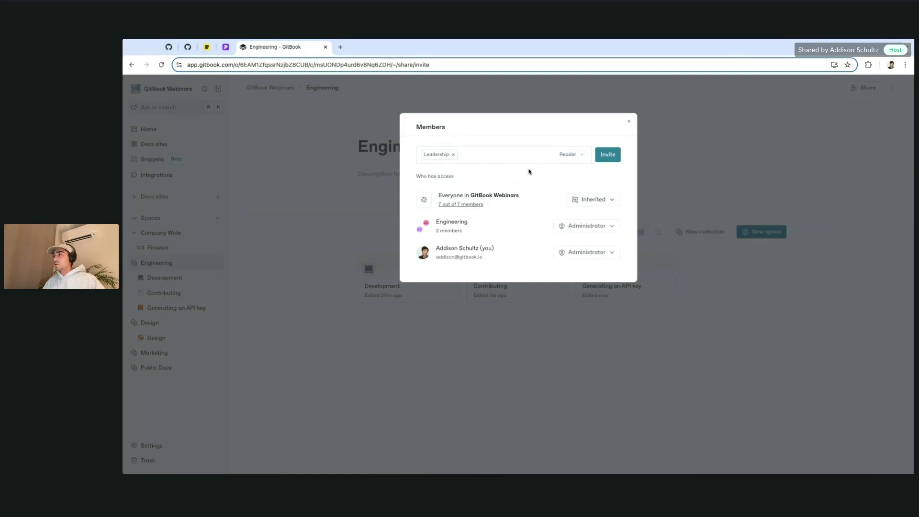
left_click(608, 154)
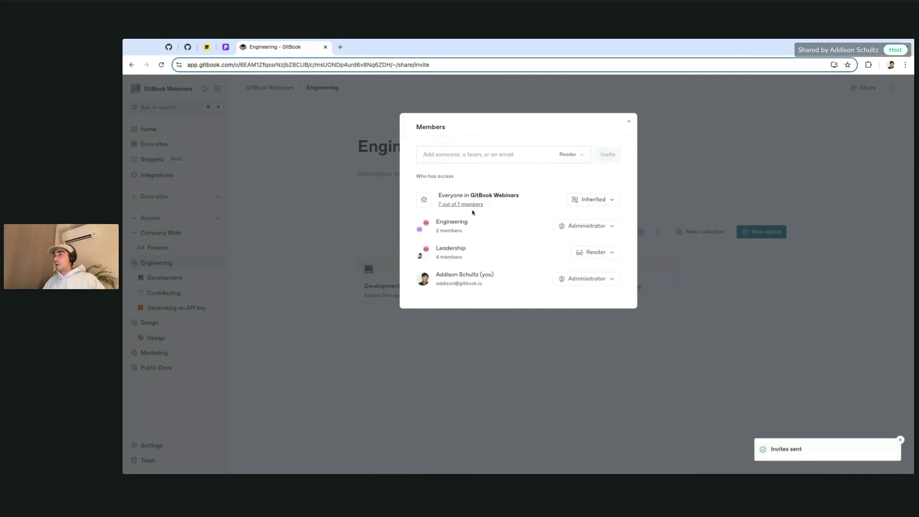
Step: Set everyone in GitBook Webinars to No access on Engineering
left_click(593, 200)
scroll(637, 328, "down", 2)
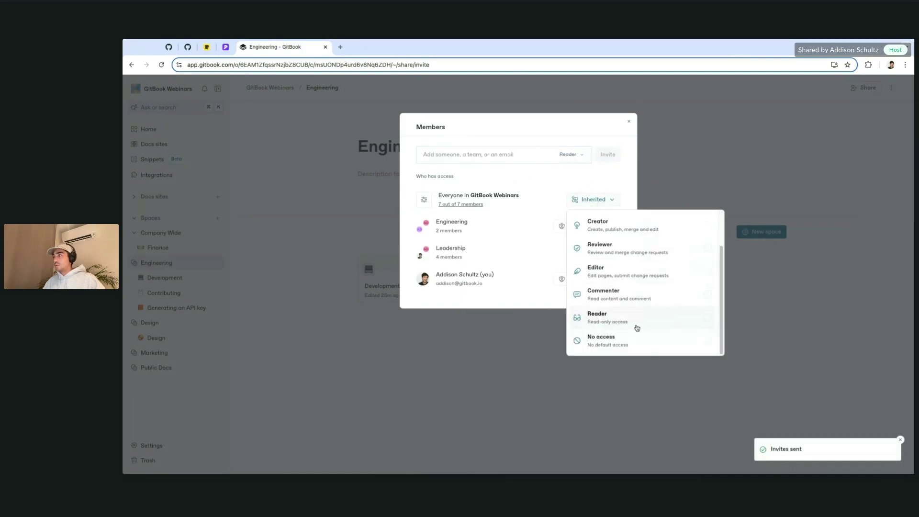
left_click(710, 344)
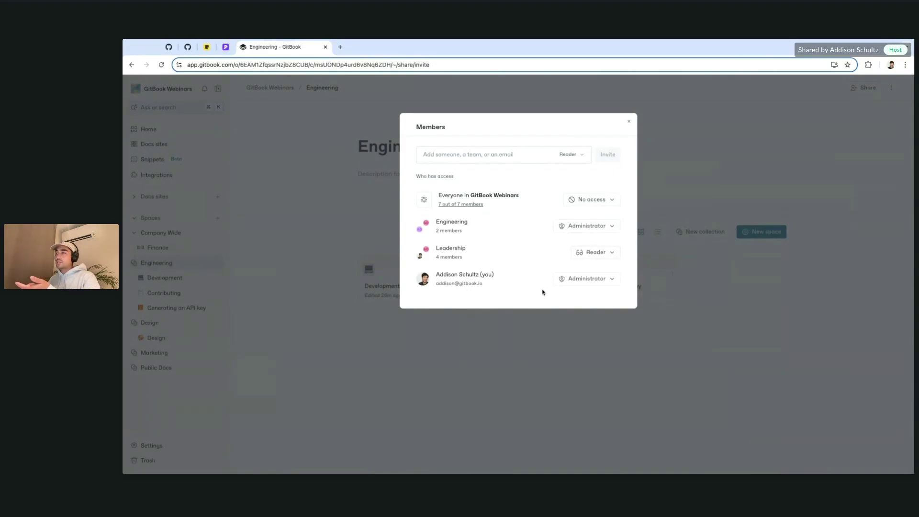
left_click(323, 283)
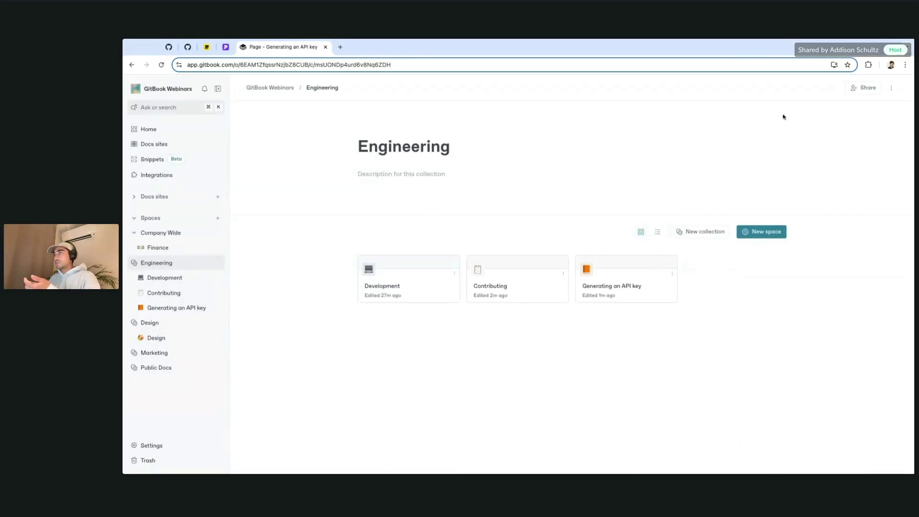
left_click(891, 88)
left_click(478, 228)
left_click(383, 282)
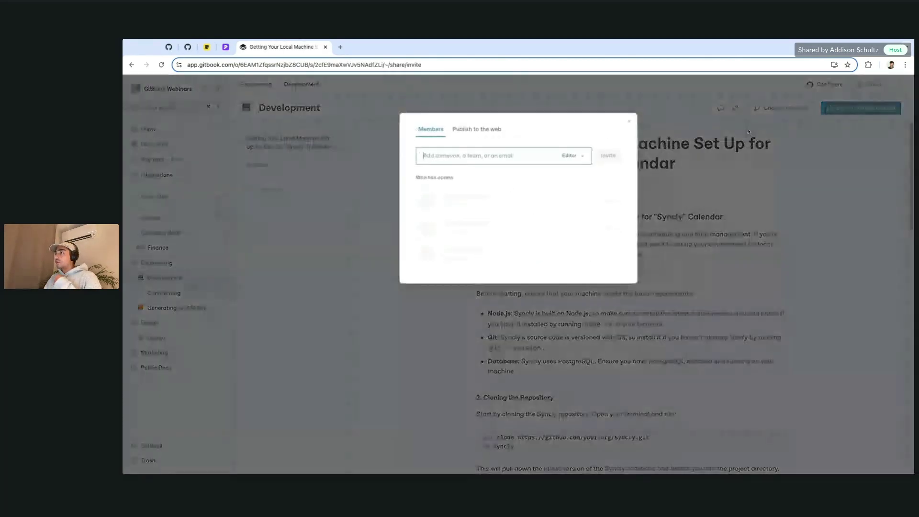
left_click(870, 84)
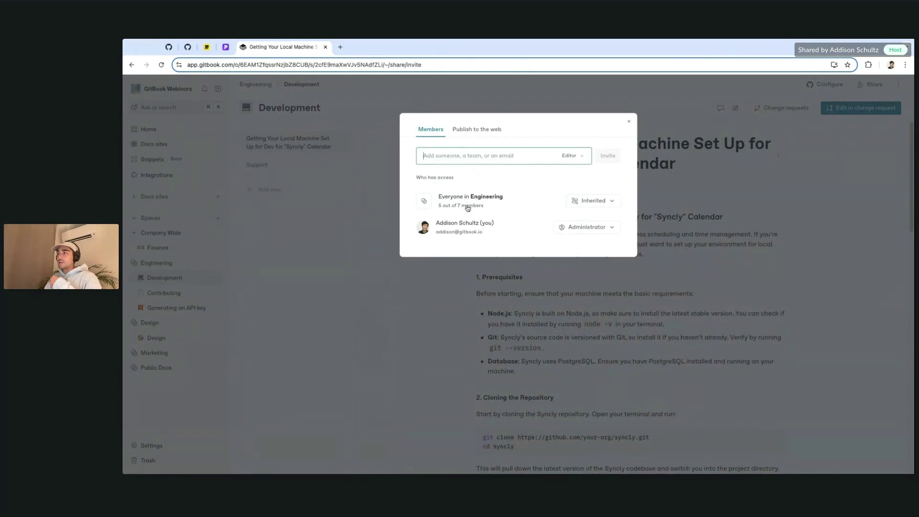
left_click(467, 206)
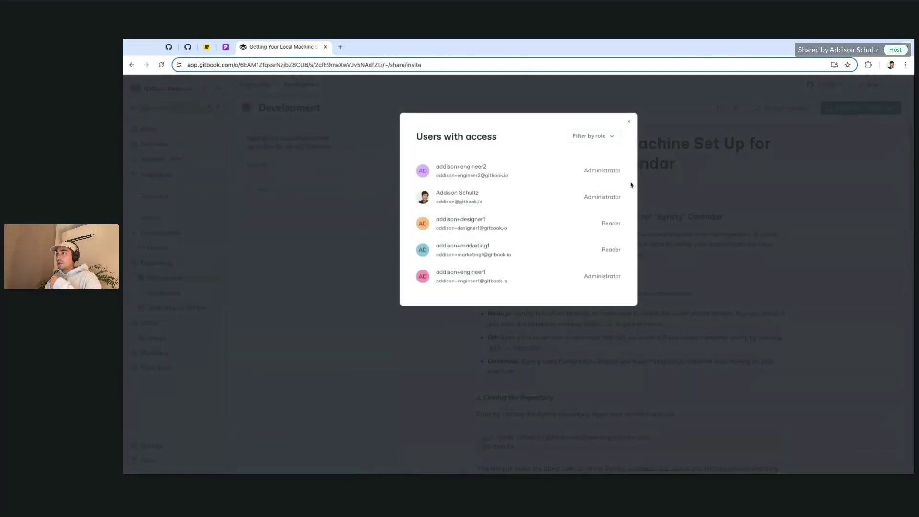
left_click(629, 121)
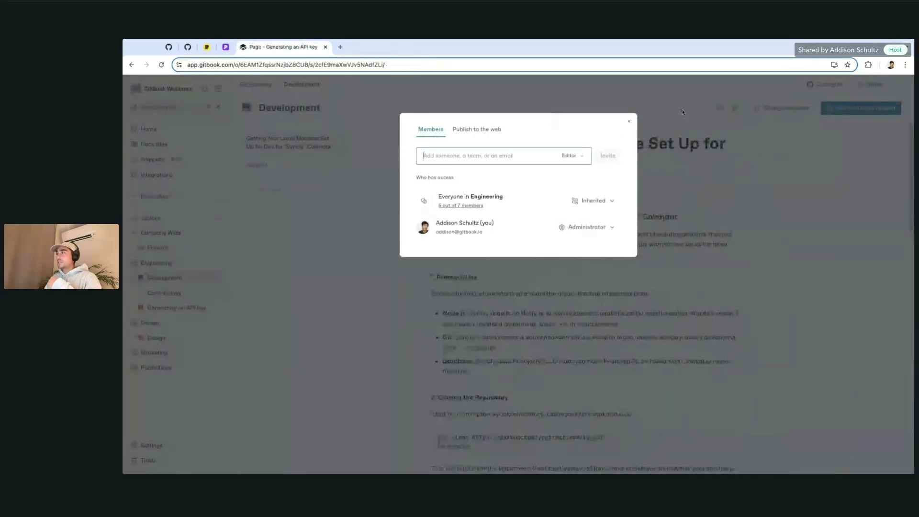
left_click(378, 208)
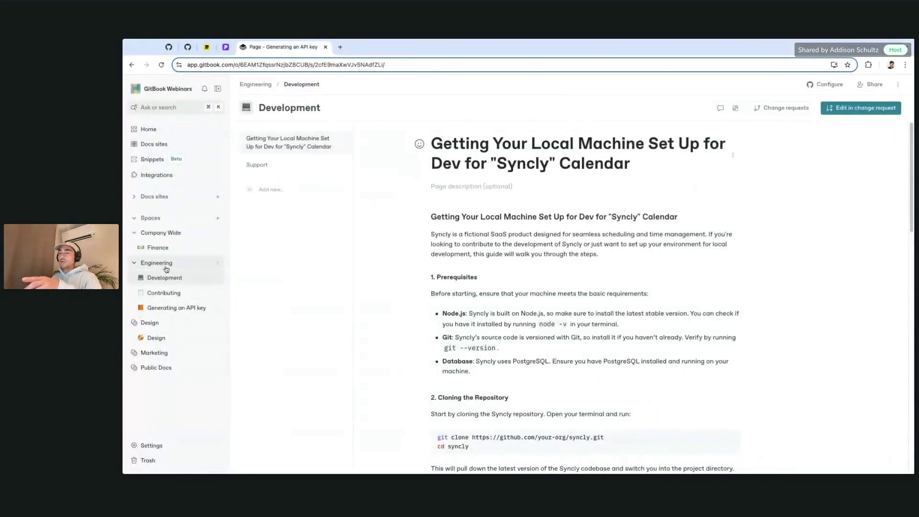
left_click(862, 87)
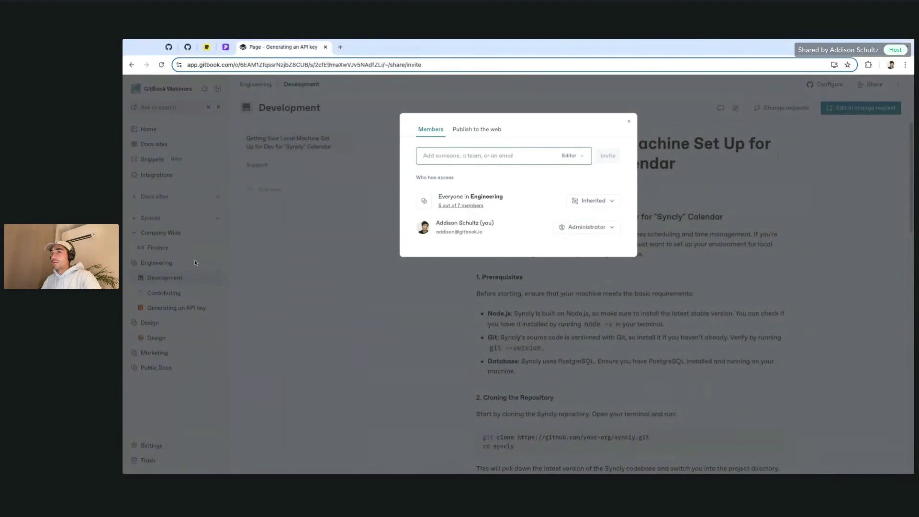
left_click(461, 206)
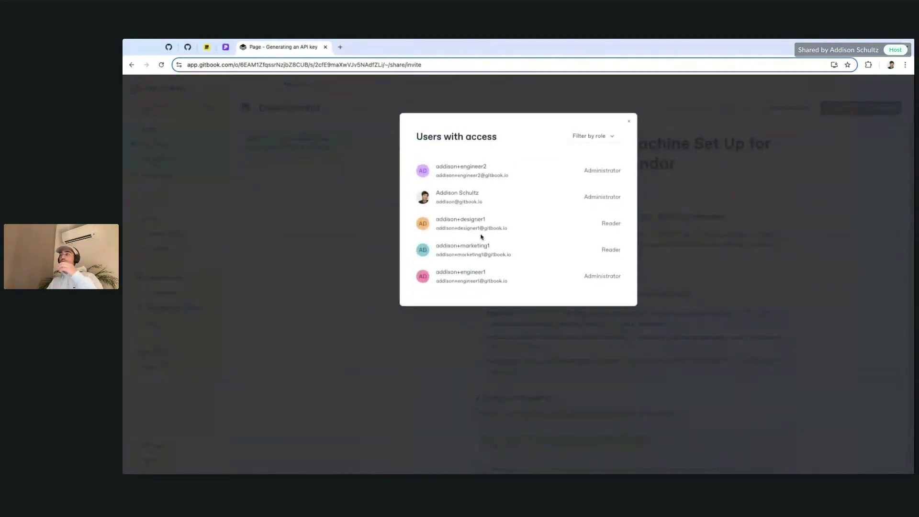
left_click(630, 123)
left_click(628, 120)
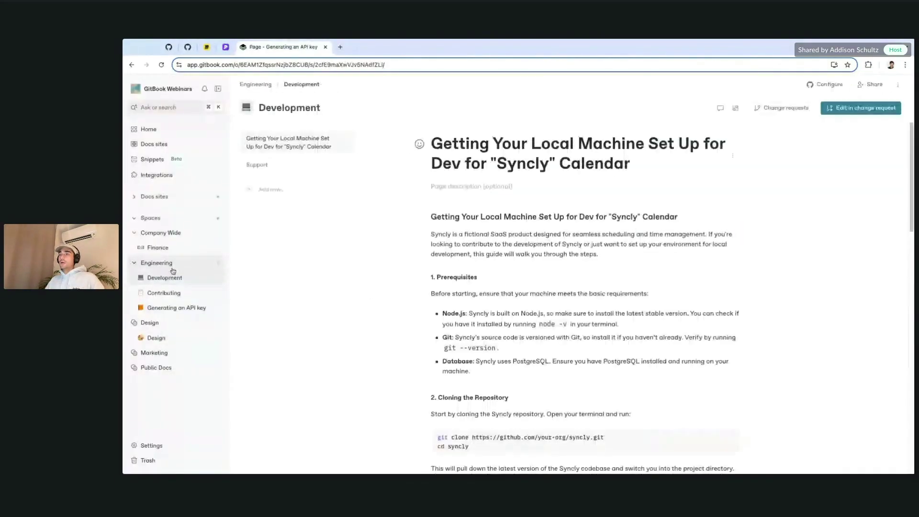
left_click(172, 268)
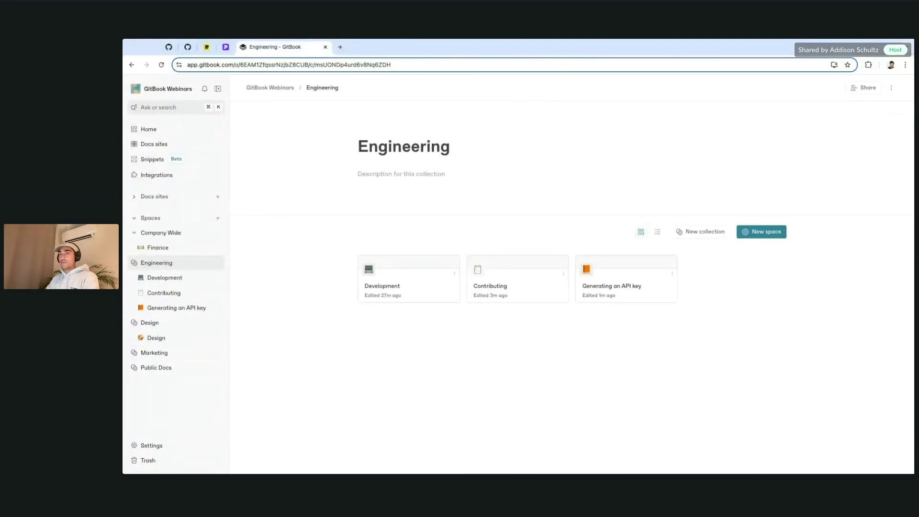
Step: Check Company Wide's sharing settings, keeping organisation access at Inherited
left_click(177, 233)
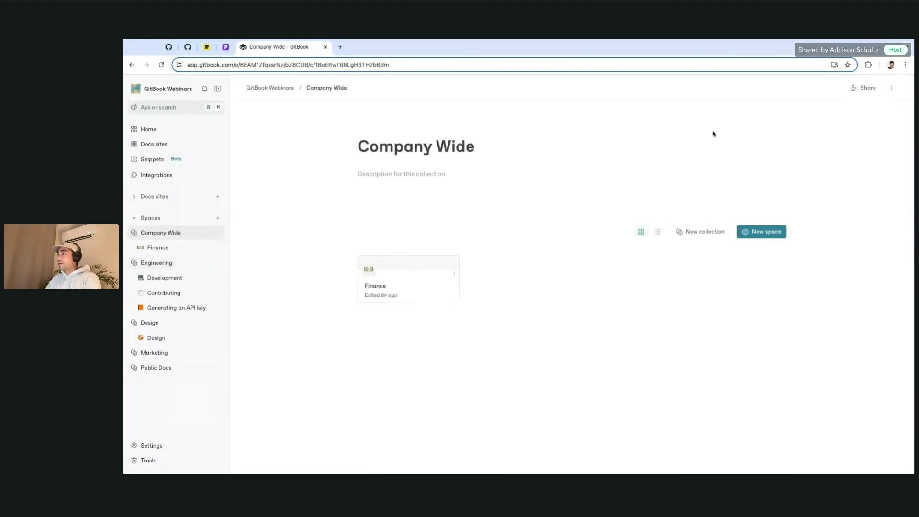
left_click(865, 88)
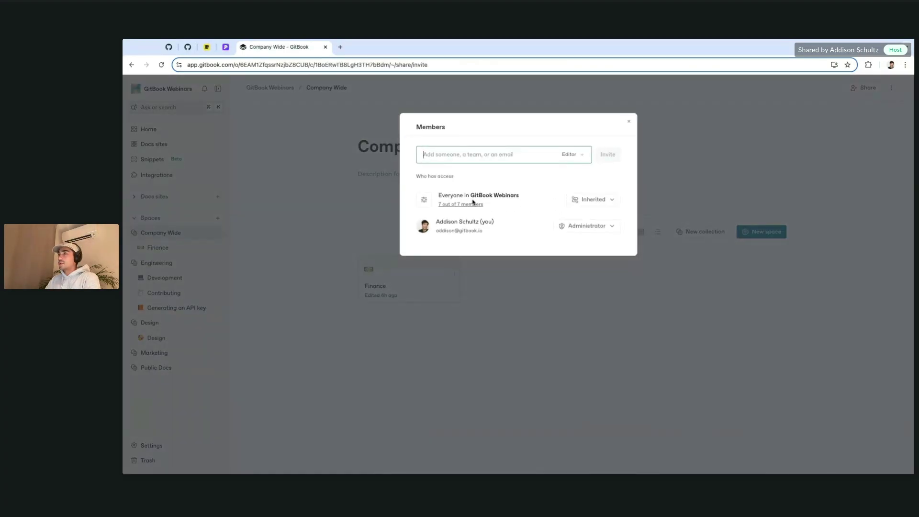
left_click(600, 201)
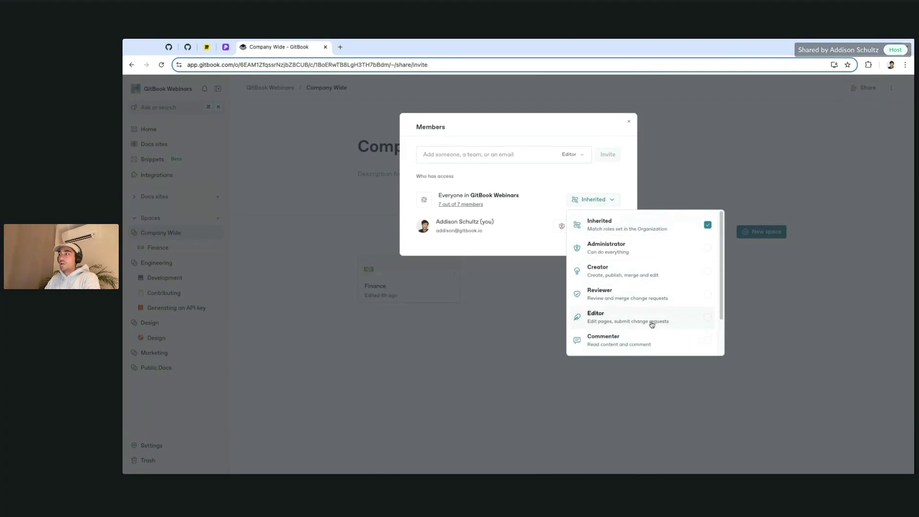
scroll(627, 239, "down", 2)
scroll(625, 268, "up", 2)
left_click(618, 171)
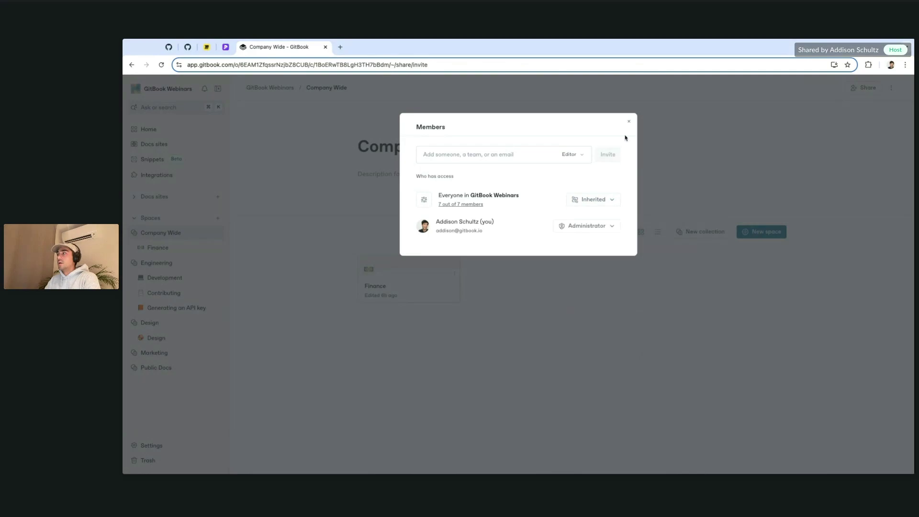
left_click(629, 121)
Step: Collapse Engineering, Design and Company Wide in the sidebar, then expand Marketing and show its options
left_click(135, 264)
left_click(134, 278)
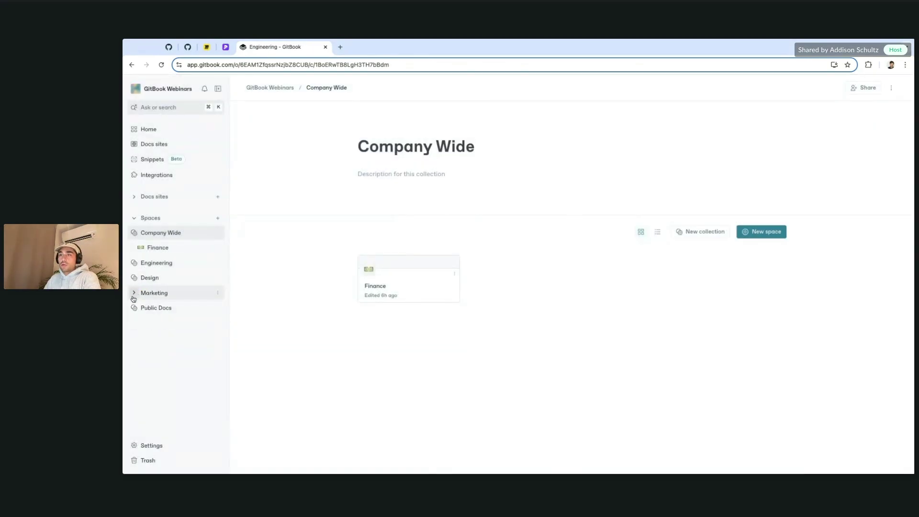
left_click(134, 294)
left_click(136, 294)
left_click(135, 233)
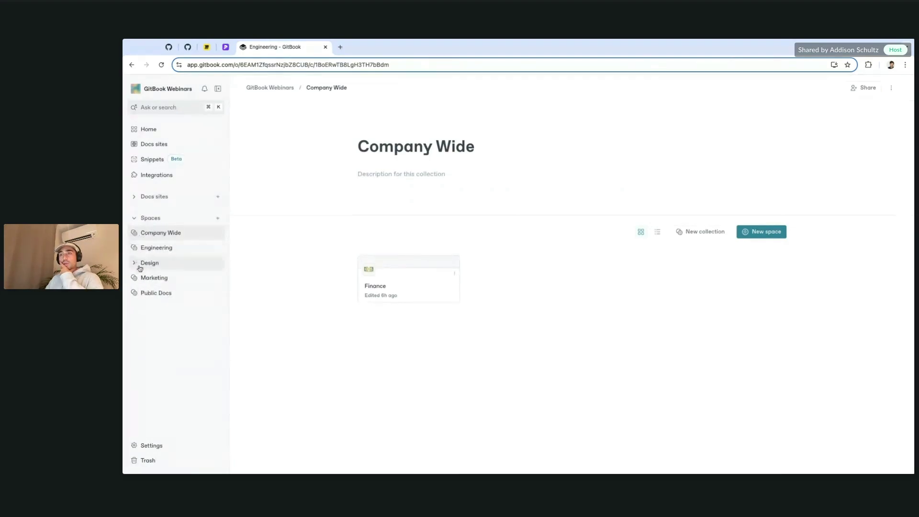
left_click(135, 278)
left_click(217, 280)
mouse_move(257, 298)
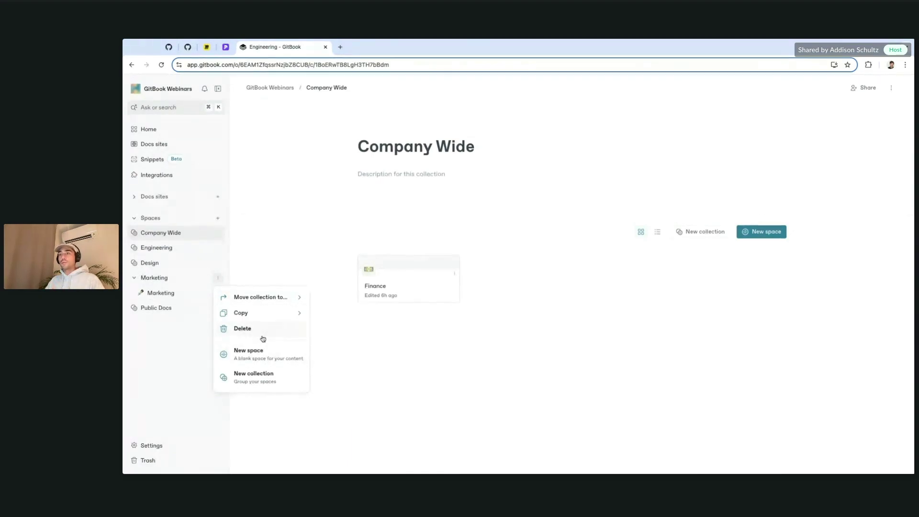
Step: Add a Marketing space named 'Partner Blog Post #1' and clear its first page title to Untitled
left_click(263, 357)
mouse_move(309, 297)
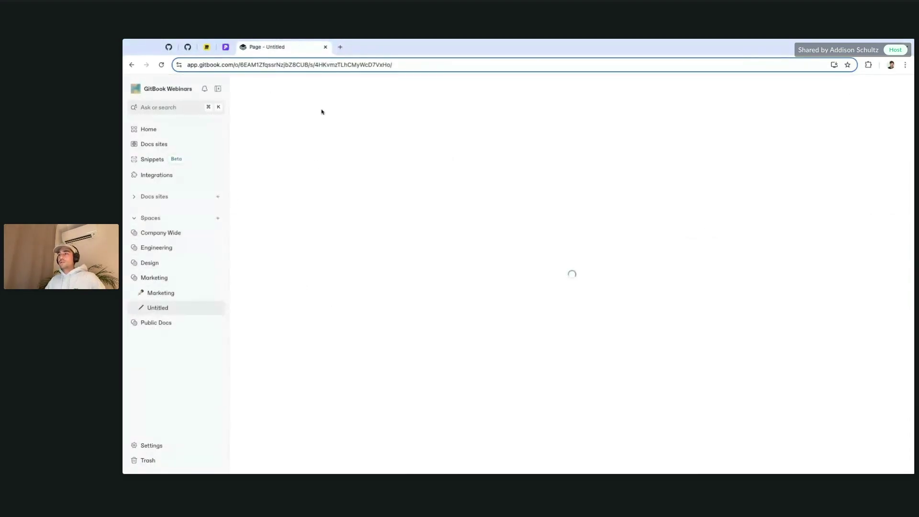
left_click(277, 109)
type("Partner Blog Post #1")
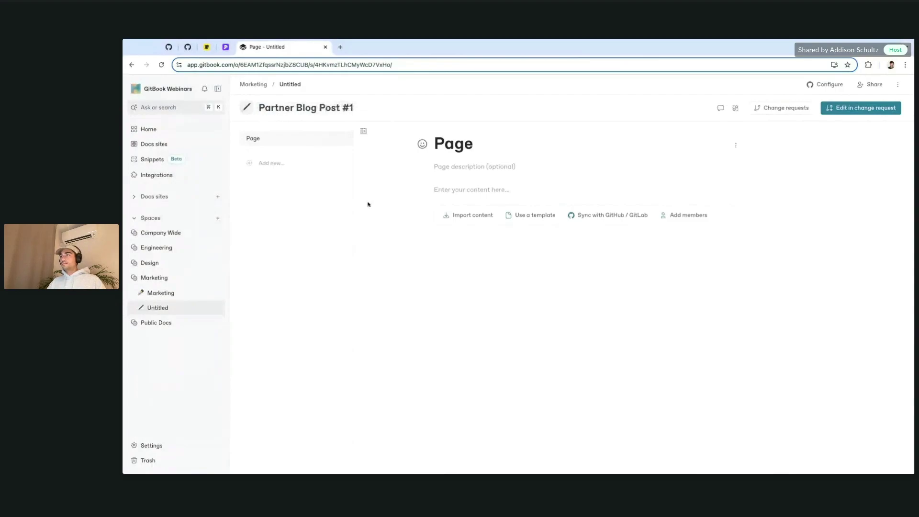
left_click(471, 144)
double_click(471, 144)
key("BackSpace")
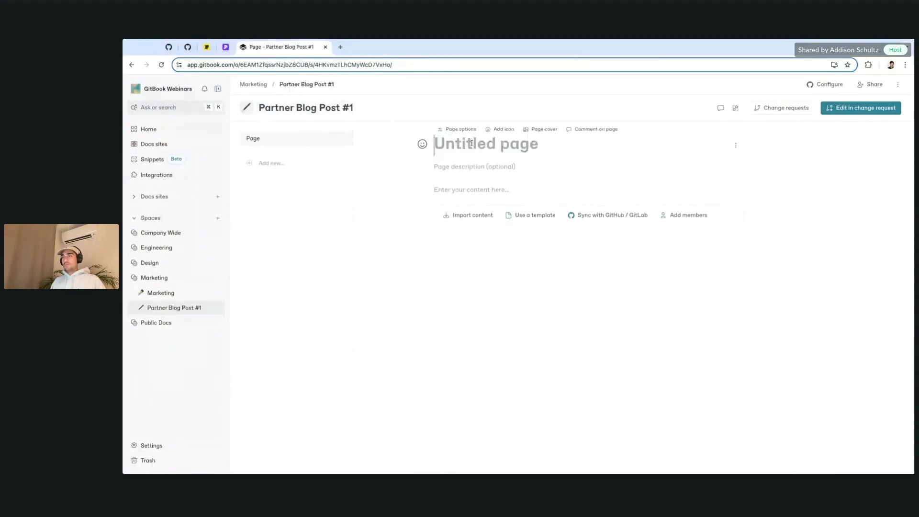
key("Return")
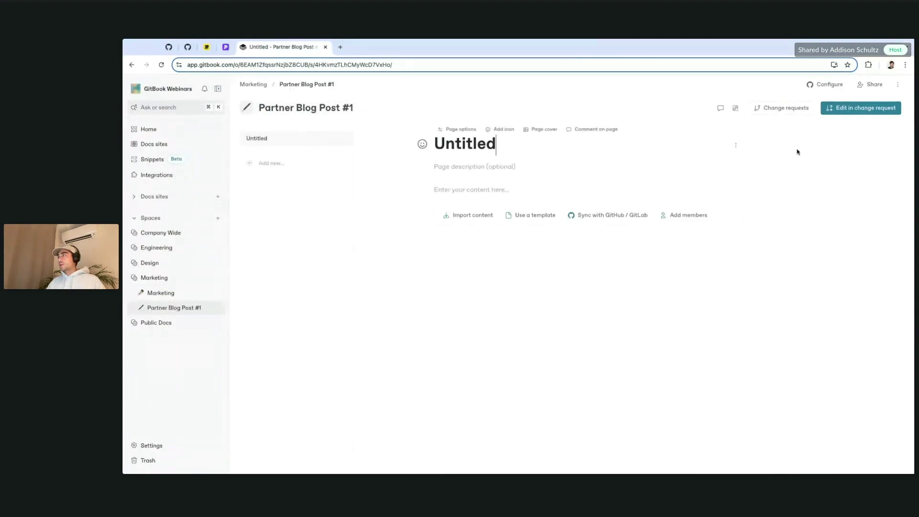
Step: Invite the partner's e-mail address to the Partner Blog Post #1 space with Editor access
left_click(870, 85)
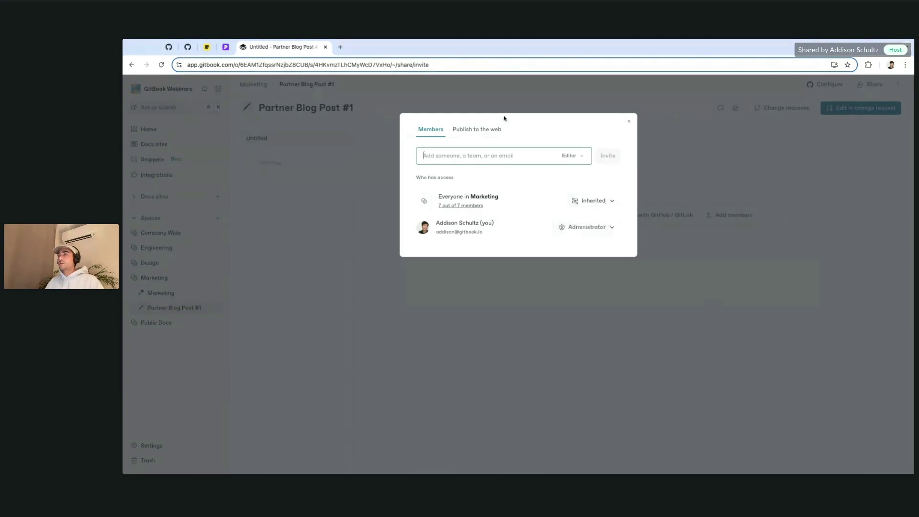
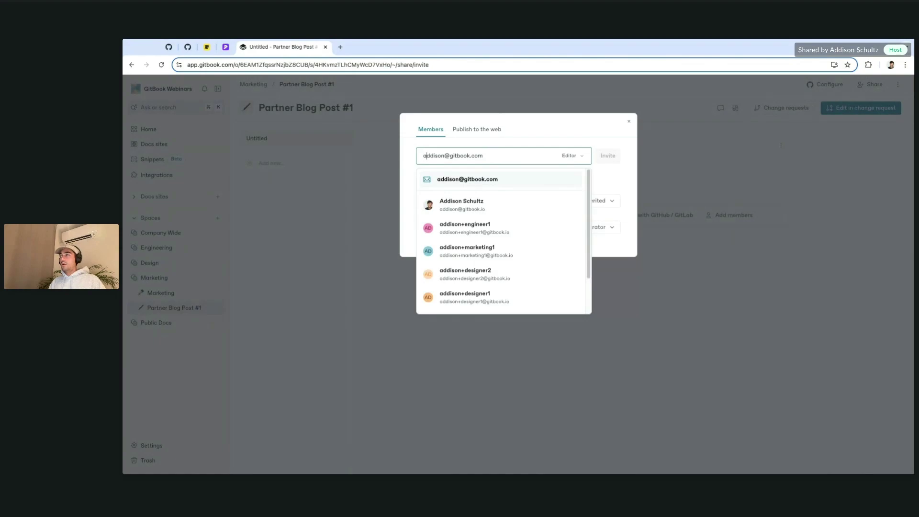
type("+")
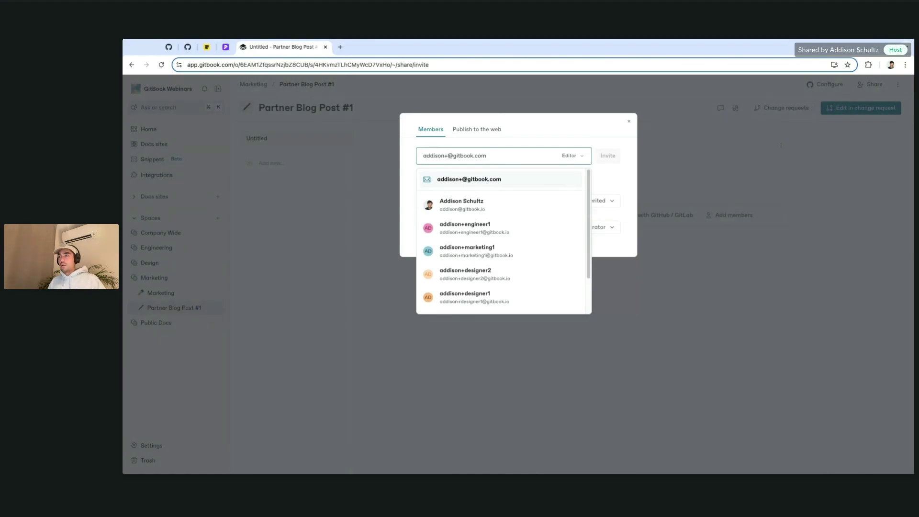
type("partner1")
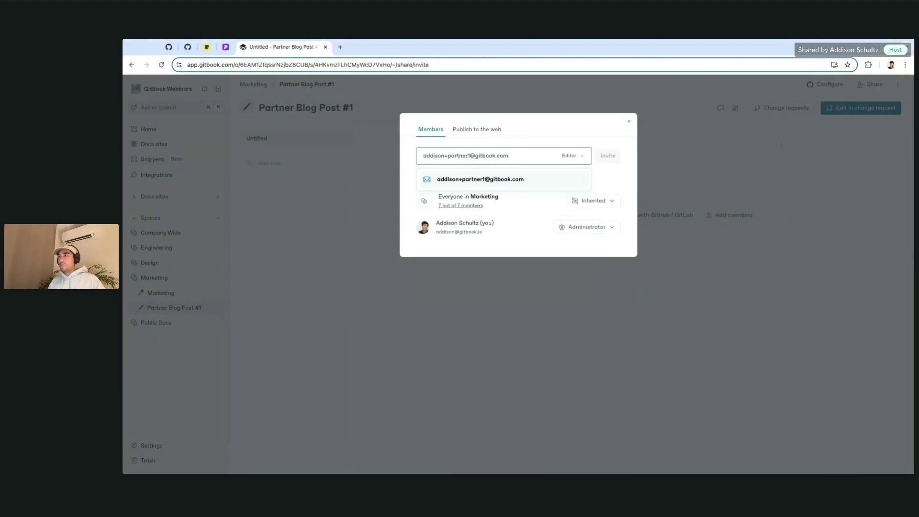
key("BackSpace")
key("BackSpace")
key("BackSpace")
type("io")
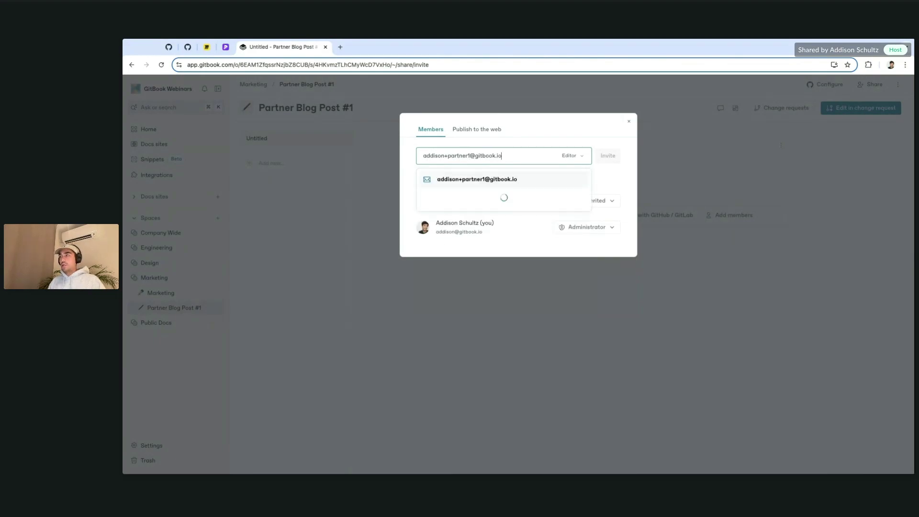
left_click(483, 185)
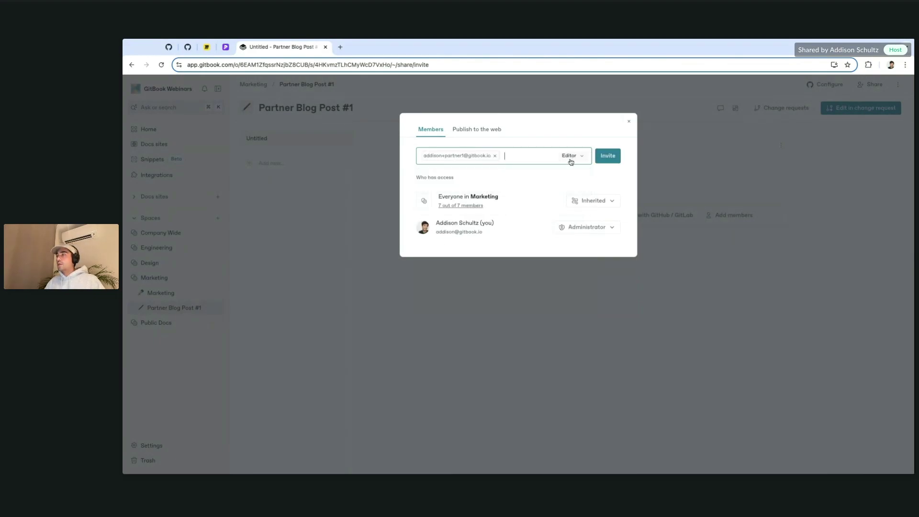
left_click(607, 156)
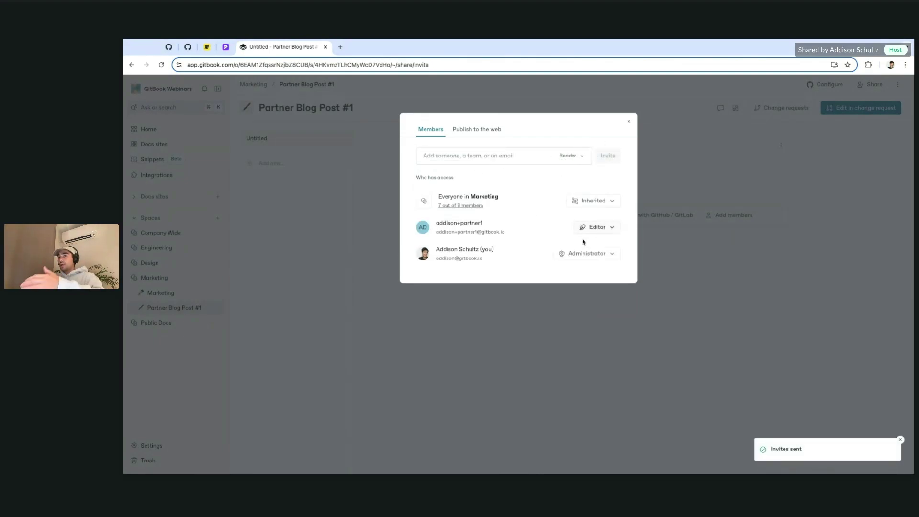
left_click(713, 260)
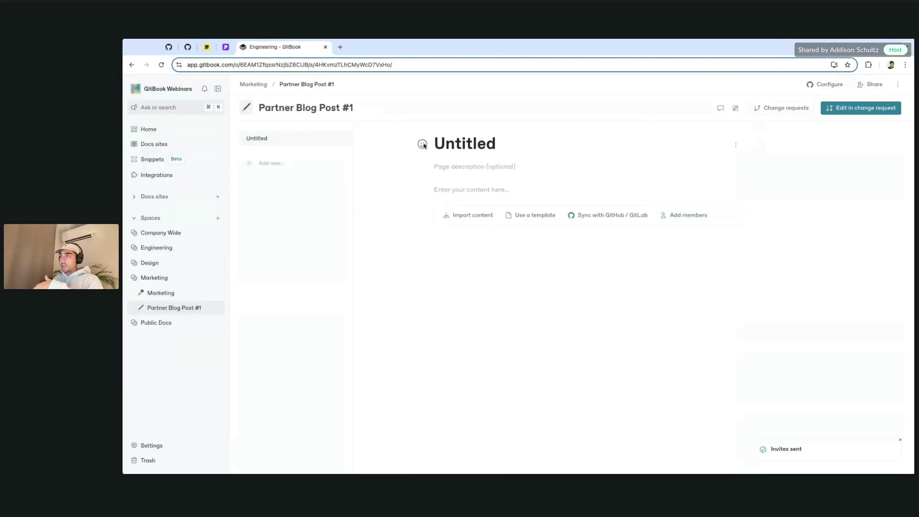
left_click(174, 445)
left_click(184, 333)
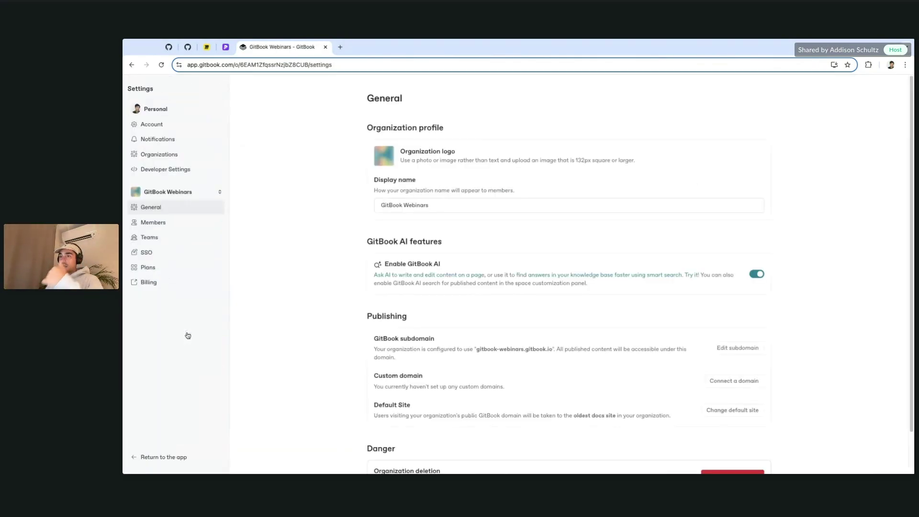
left_click(156, 223)
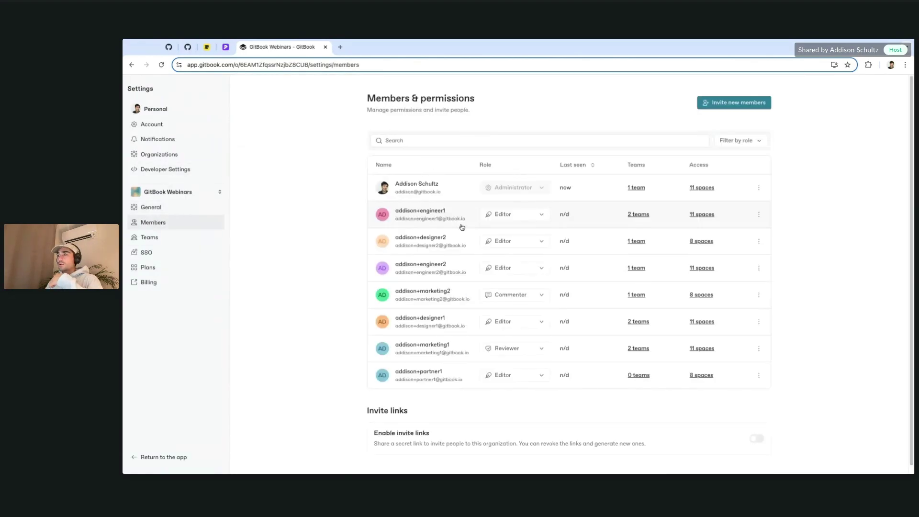
scroll(462, 227, "down", 1)
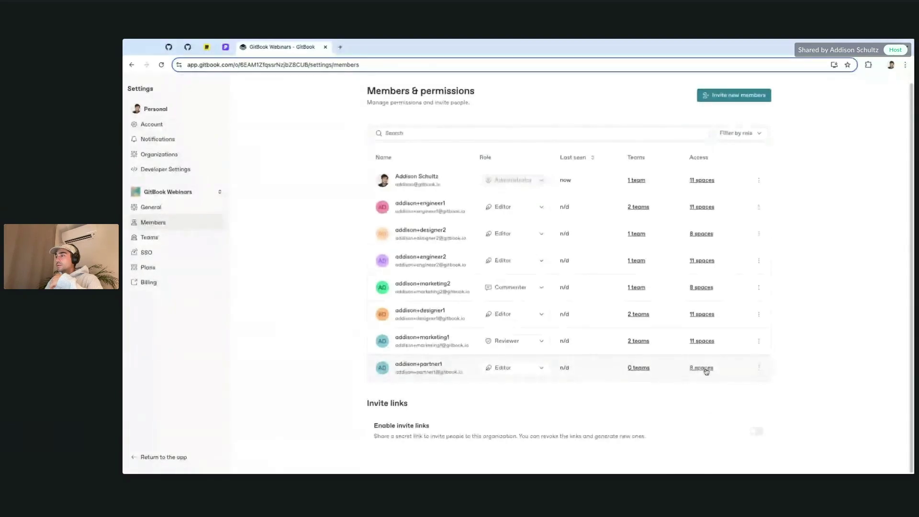
left_click(512, 369)
scroll(605, 402, "down", 2)
left_click(722, 397)
left_click(704, 369)
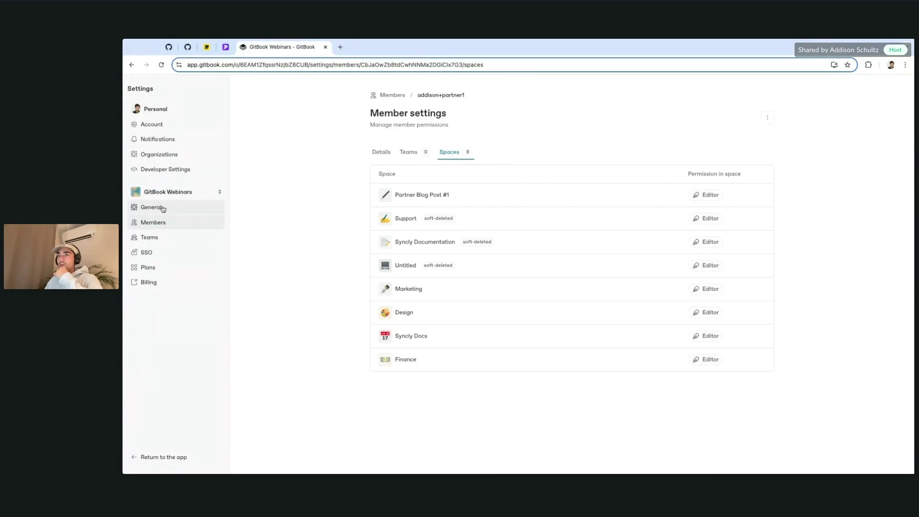
left_click(150, 206)
Step: Return to the workspace and open the Company Wide collection page, which holds the Finance space
left_click(156, 456)
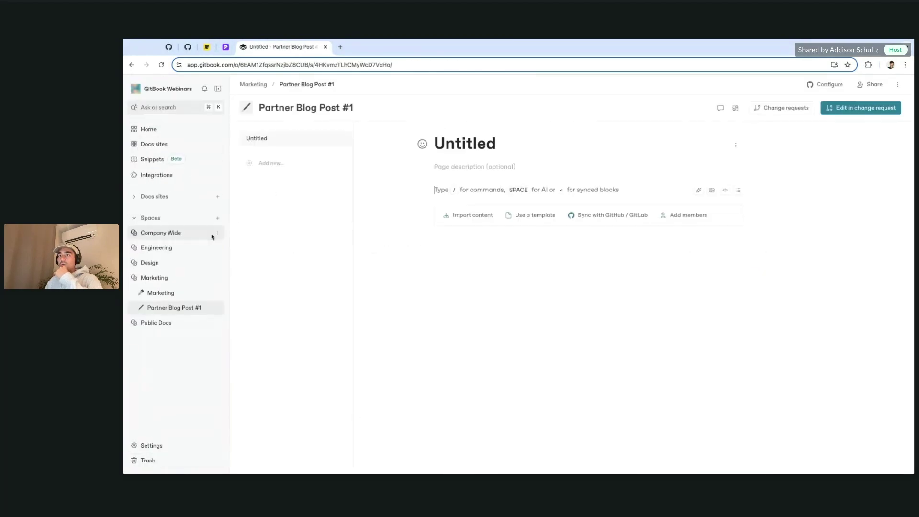
left_click(163, 235)
left_click(219, 234)
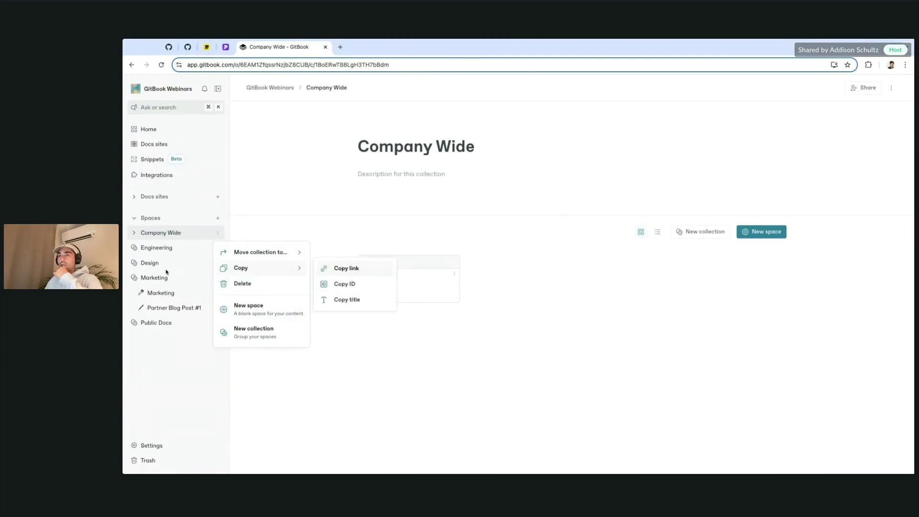
left_click(187, 248)
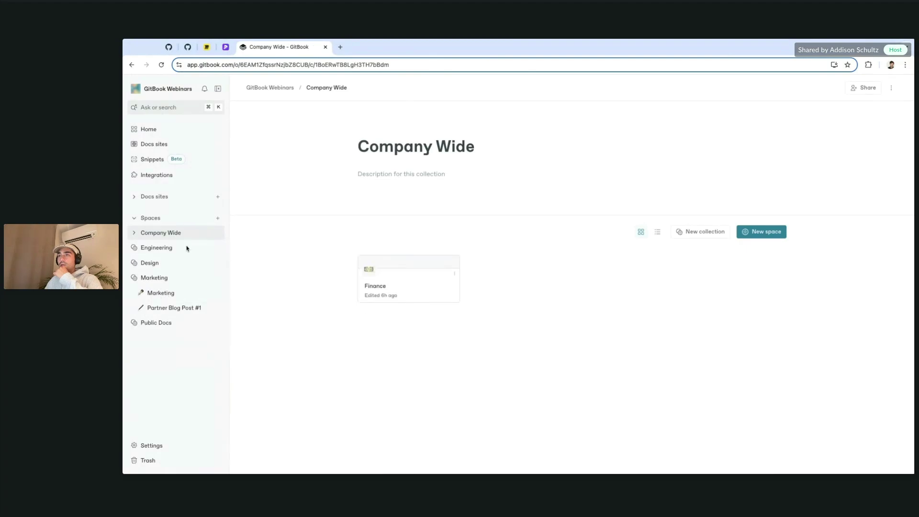
left_click(134, 248)
left_click(134, 234)
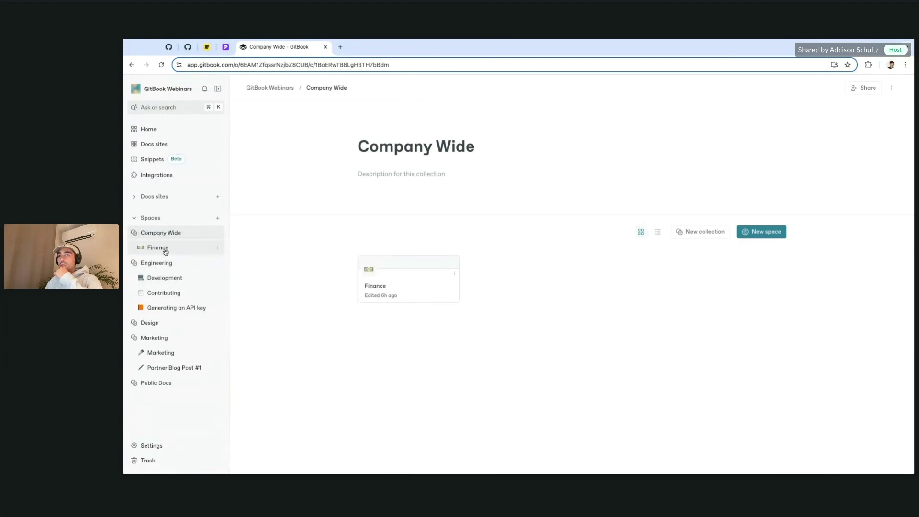
left_click(194, 249)
left_click(211, 233)
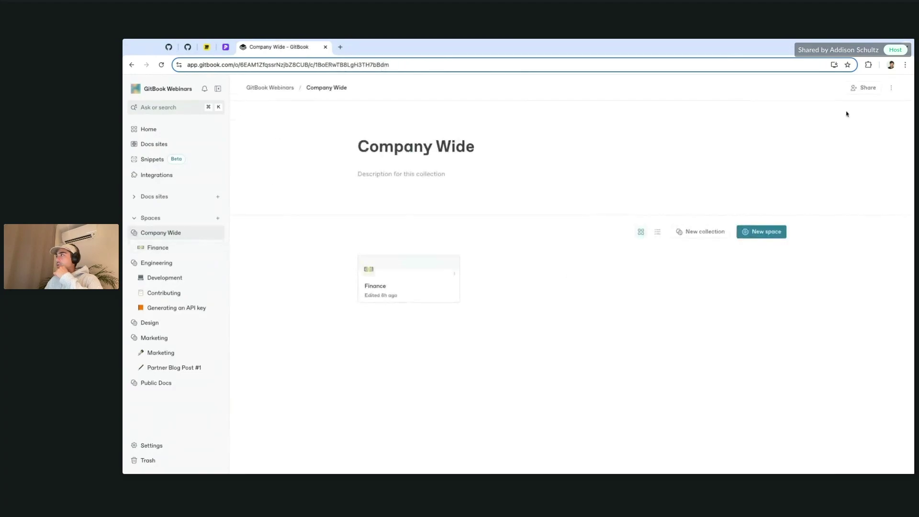
left_click(890, 88)
mouse_move(843, 93)
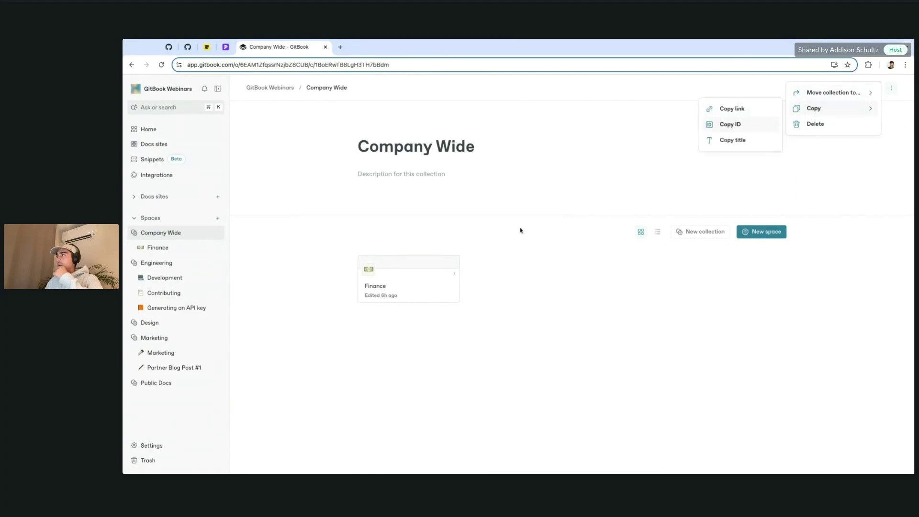
left_click(591, 239)
Step: Set Company Wide's default role for everyone in GitBook Webinars to No access
left_click(867, 88)
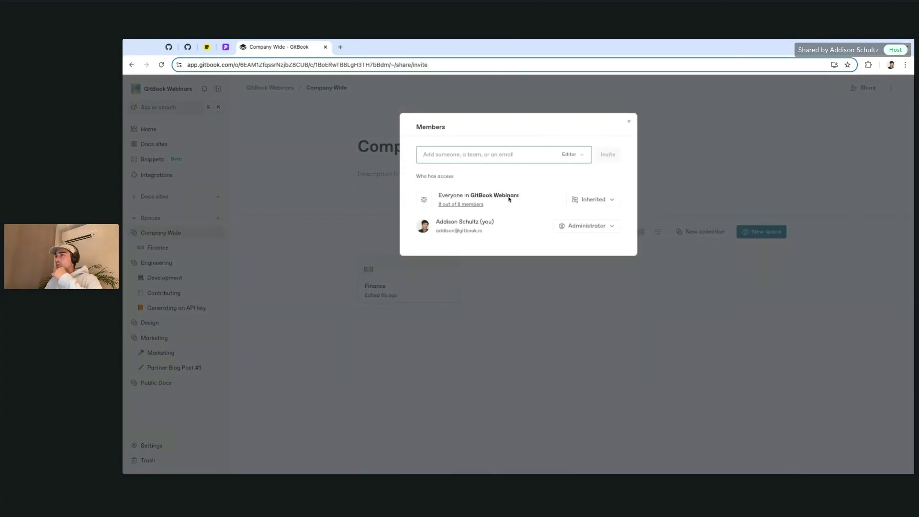
left_click(594, 200)
scroll(641, 345, "down", 2)
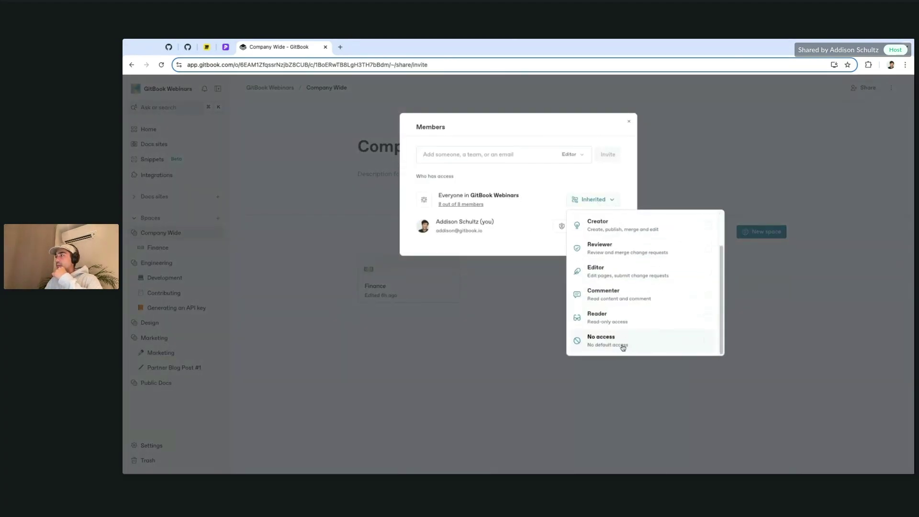
left_click(622, 343)
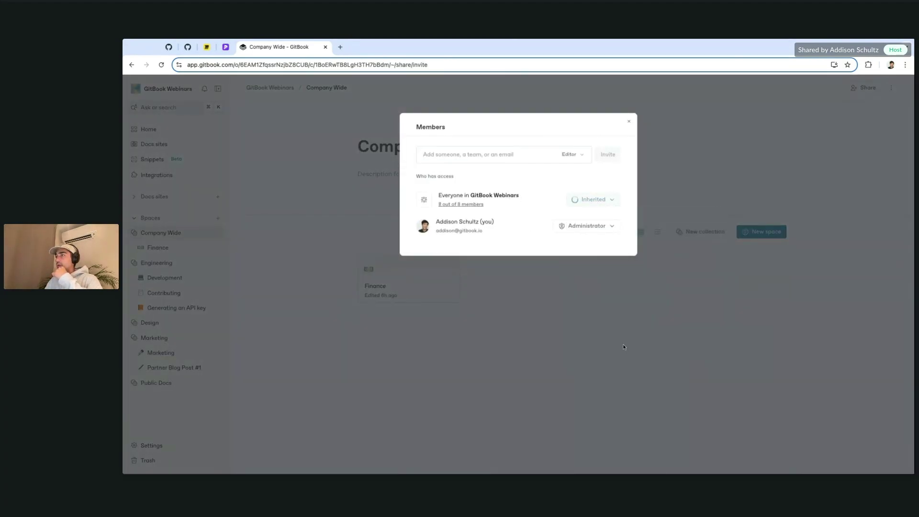
left_click(705, 146)
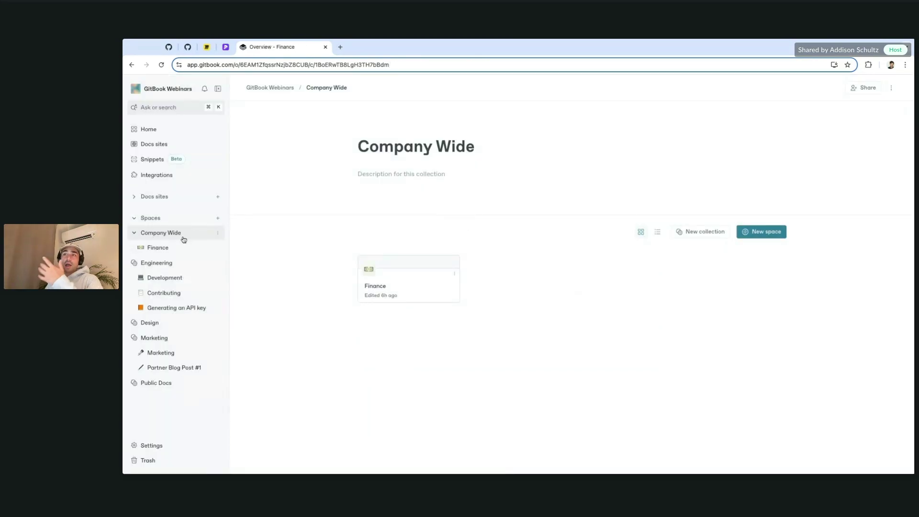
Step: Set the Design collection's organization-wide default access to No access
left_click(180, 367)
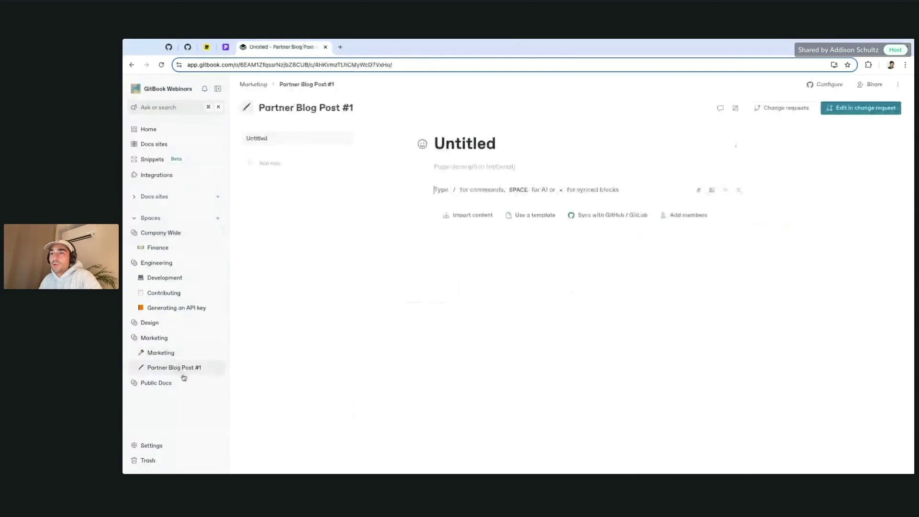
left_click(173, 323)
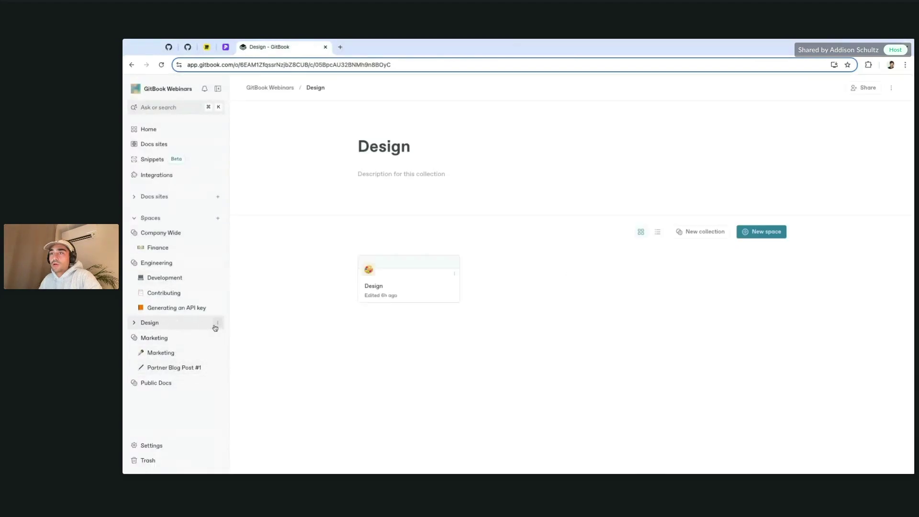
left_click(864, 88)
left_click(575, 154)
left_click(553, 214)
left_click(596, 200)
scroll(621, 348, "down", 2)
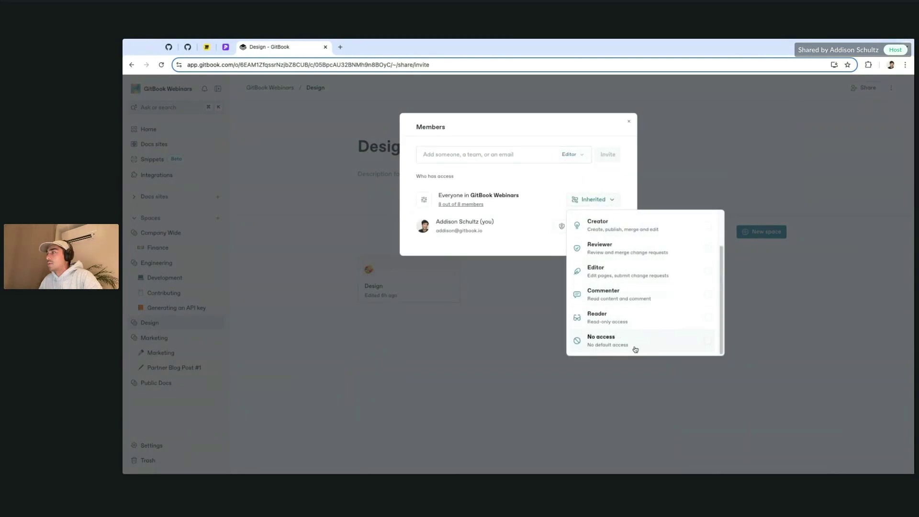
left_click(635, 349)
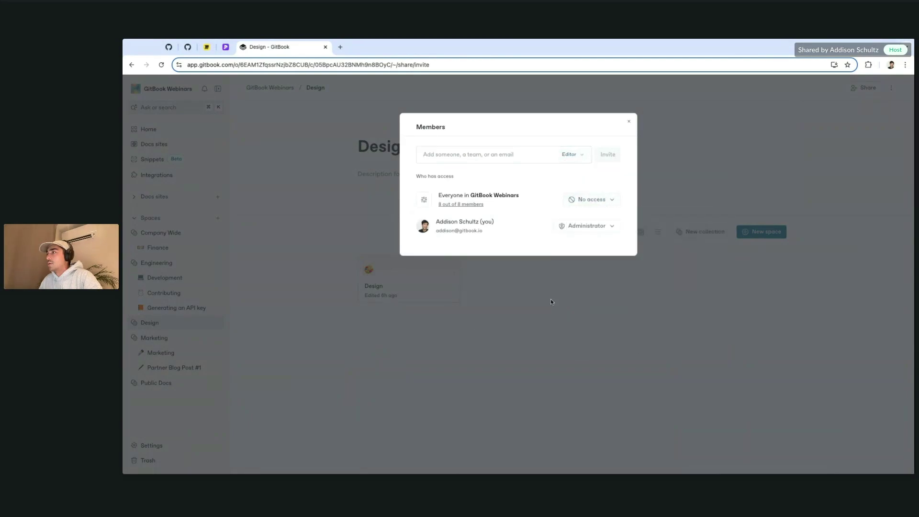
left_click(302, 315)
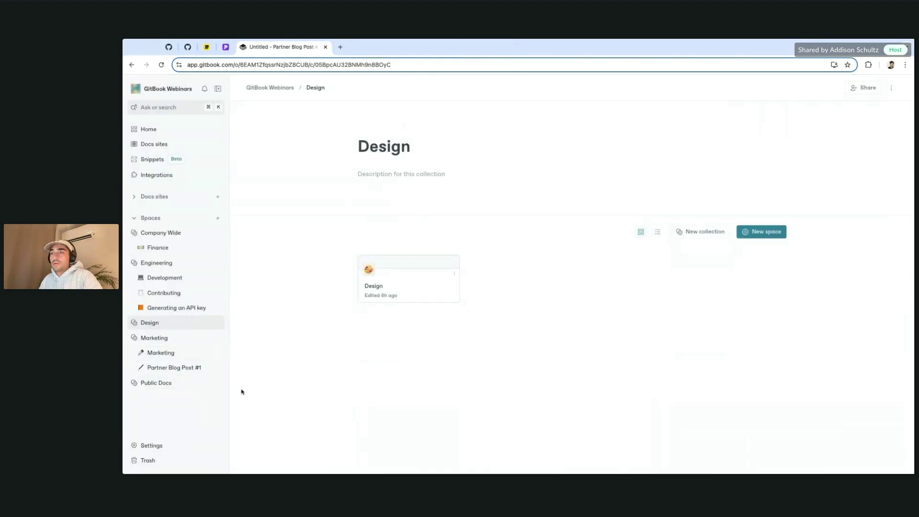
Step: Set the Public Docs collection's organization-wide default access to No access
left_click(220, 383)
left_click(237, 340)
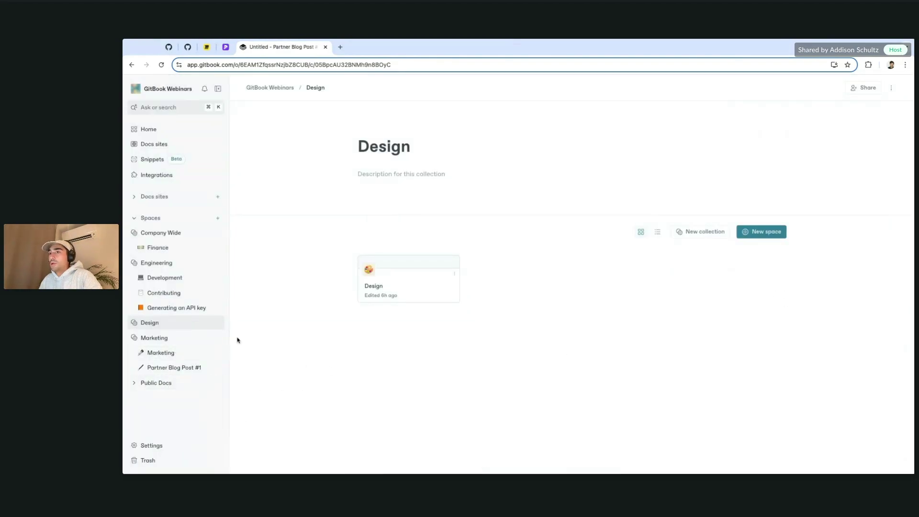
left_click(170, 381)
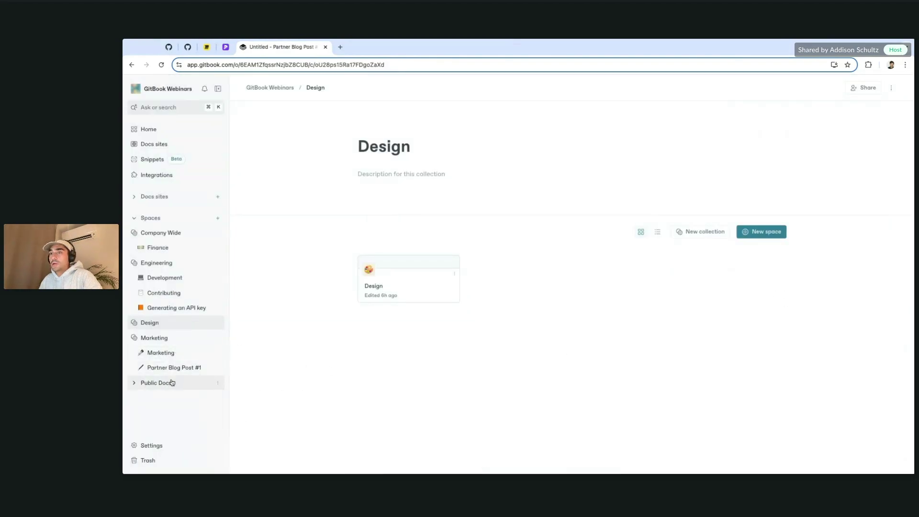
left_click(216, 339)
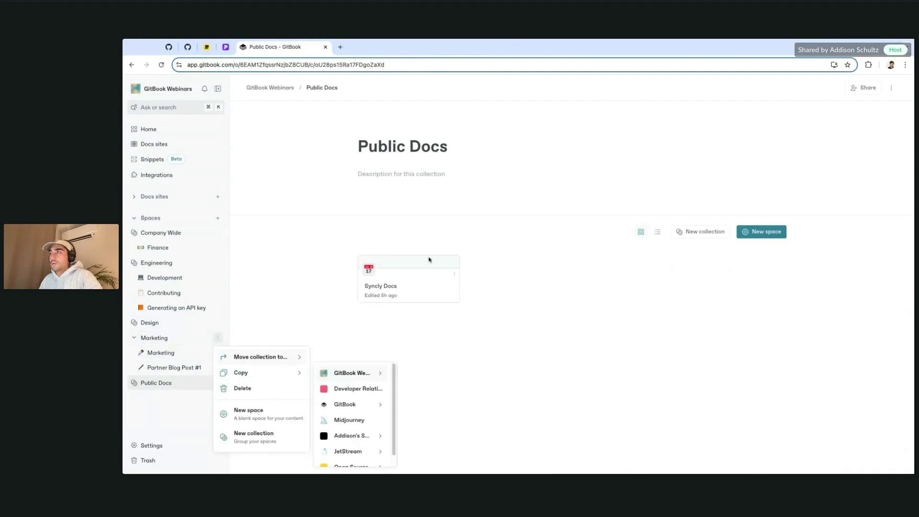
left_click(296, 287)
left_click(864, 87)
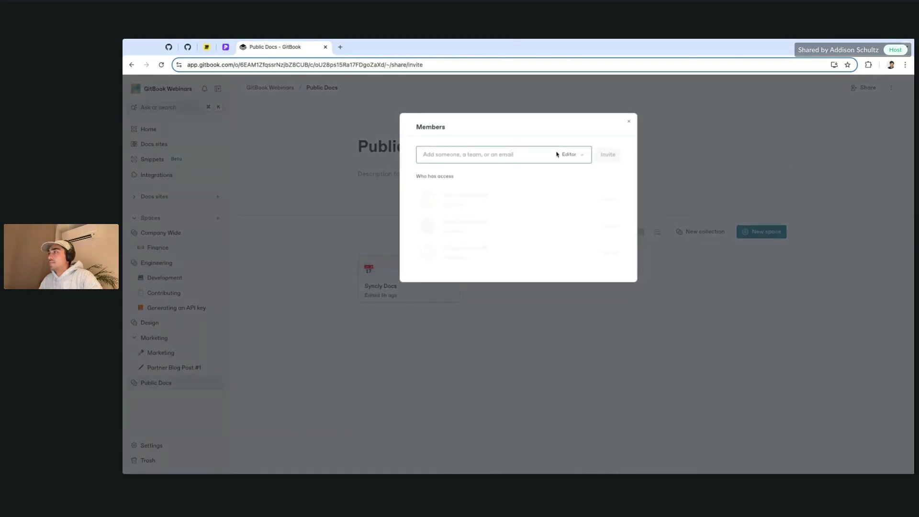
left_click(594, 199)
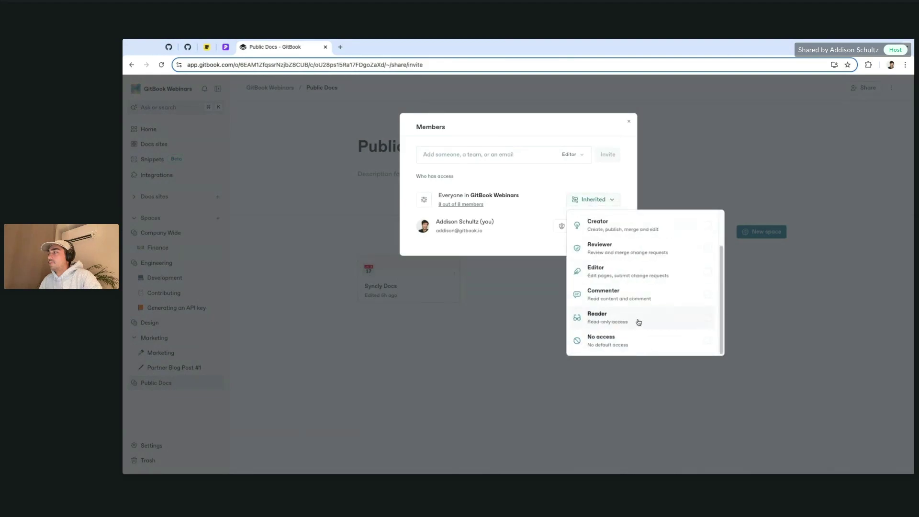
left_click(629, 343)
left_click(419, 380)
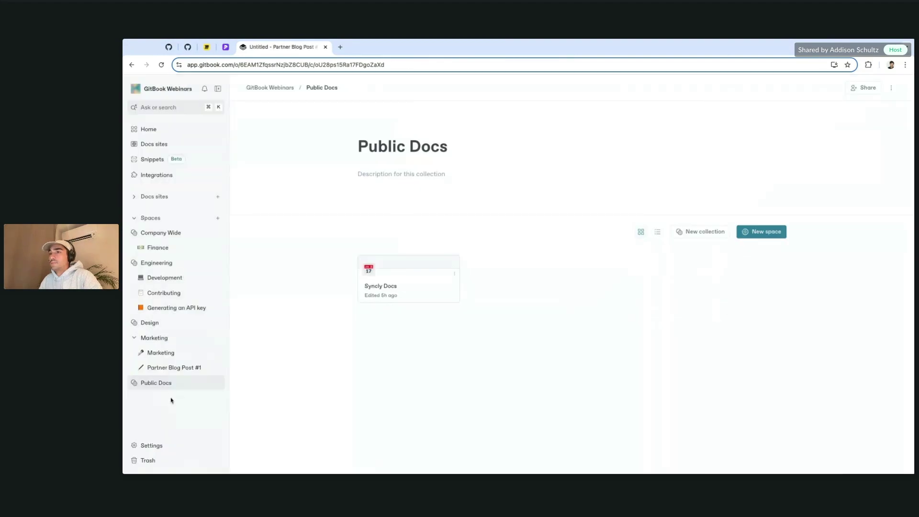
Step: Set the Marketing collection's organization-wide default access to No access
left_click(161, 344)
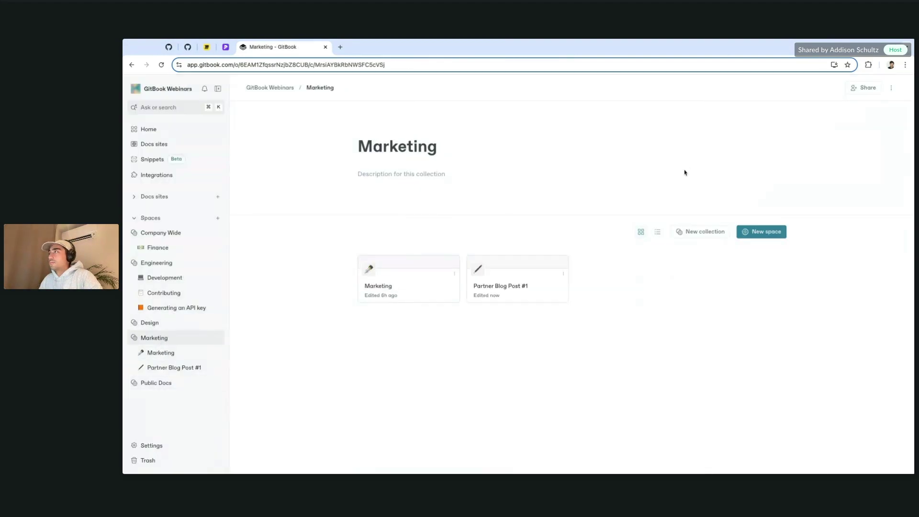
left_click(864, 88)
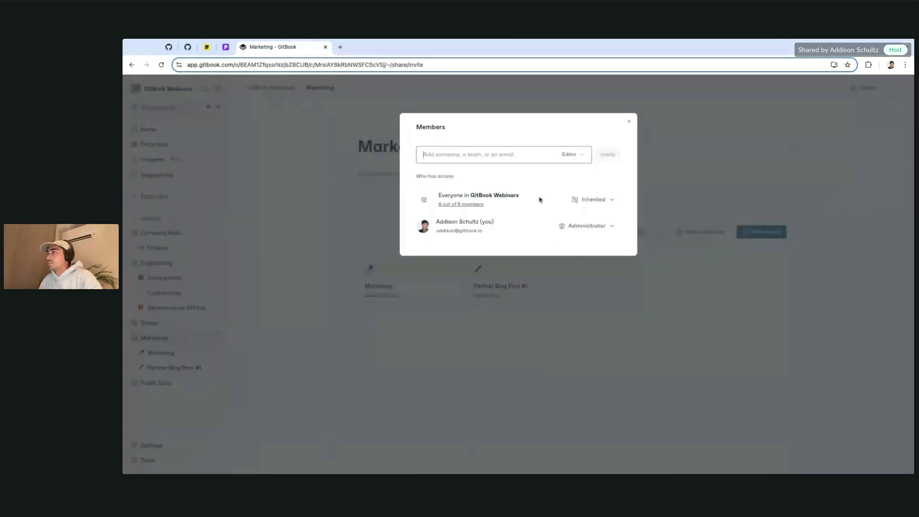
left_click(593, 199)
scroll(636, 311, "down", 3)
left_click(638, 339)
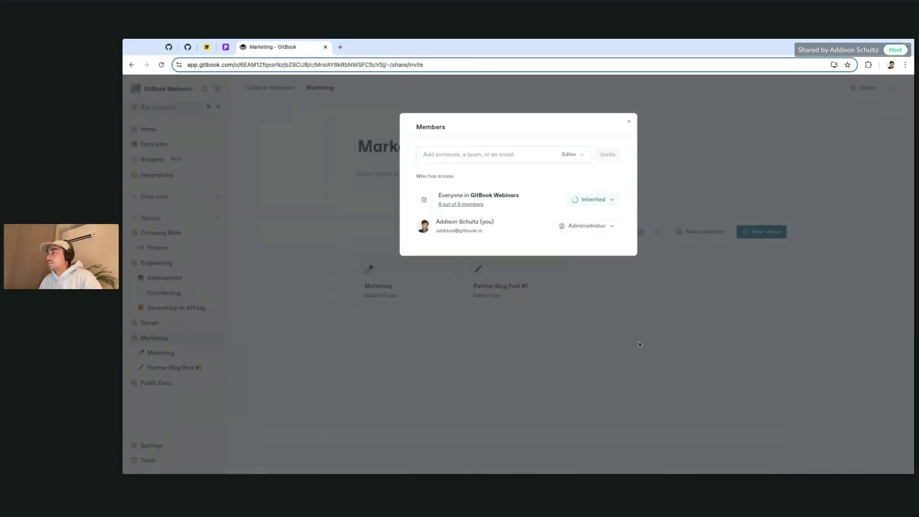
left_click(665, 359)
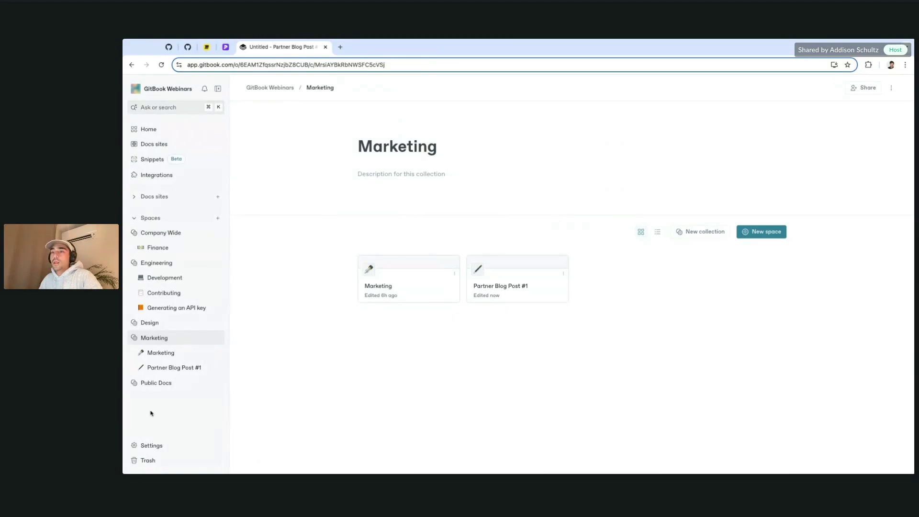
Step: List the partner's four spaces from the organization Members page, then go to the Trash
left_click(168, 449)
left_click(181, 331)
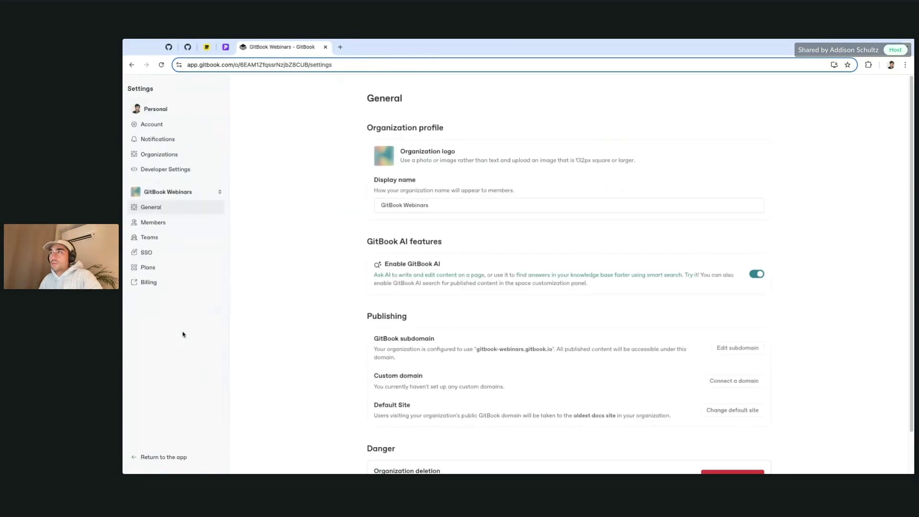
left_click(185, 223)
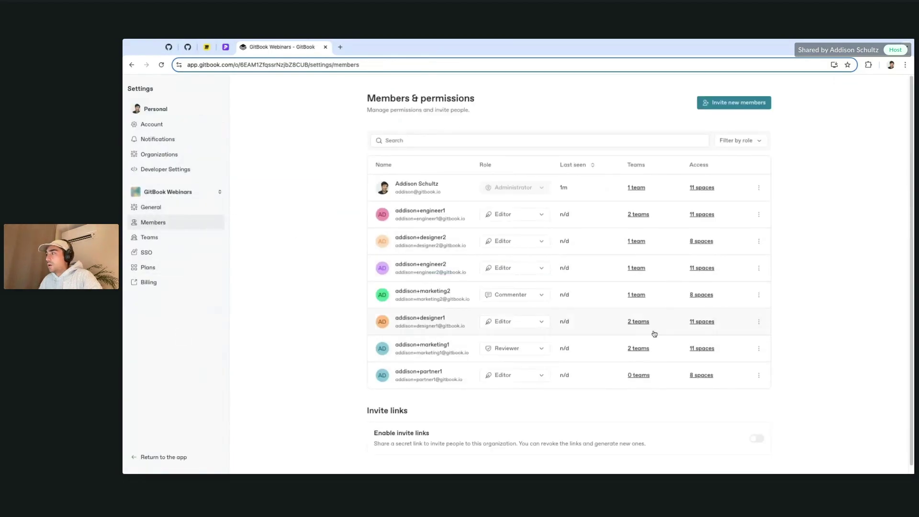
scroll(686, 370, "down", 1)
left_click(692, 375)
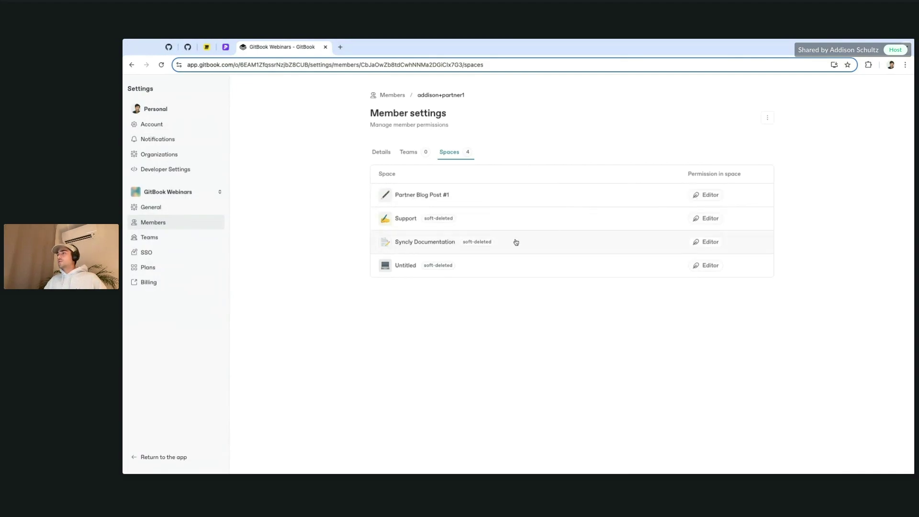
left_click(503, 221)
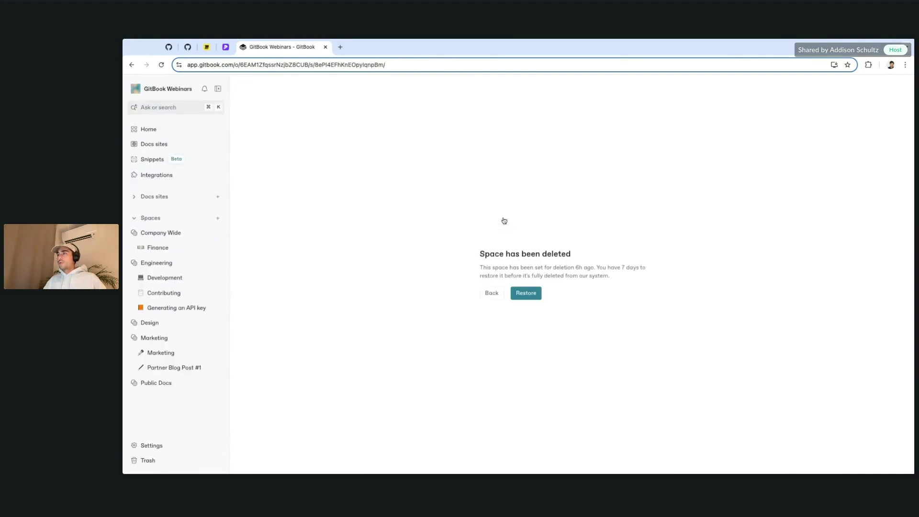
left_click(180, 461)
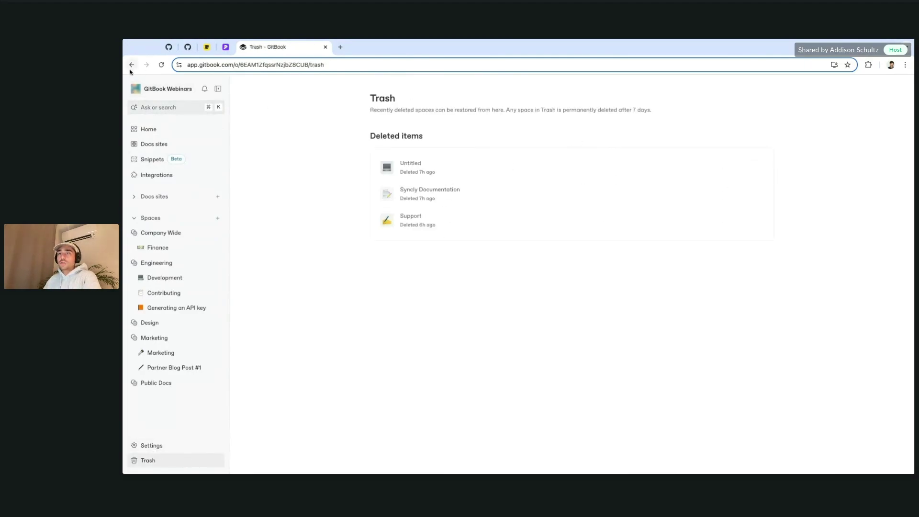
Step: Review the partner member's Spaces tab in Organization Settings, then return to the full Members list
left_click(168, 450)
left_click(165, 333)
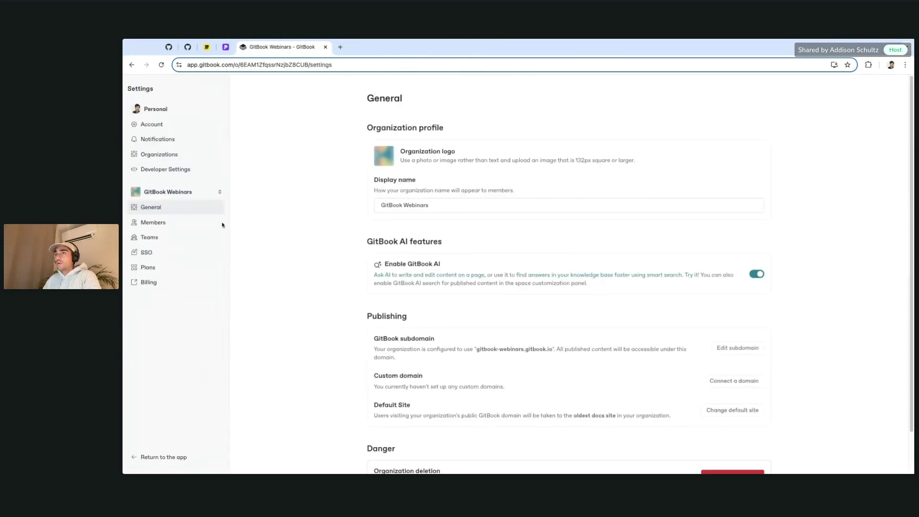
left_click(165, 222)
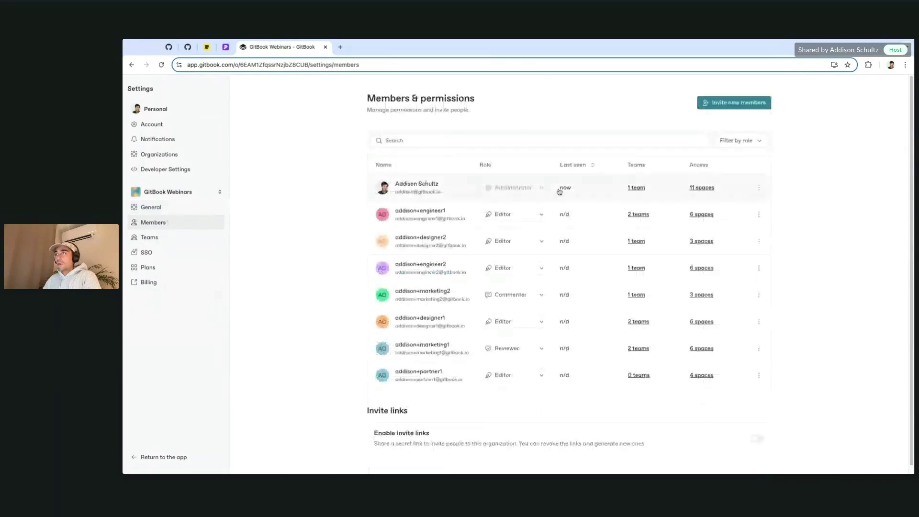
left_click(410, 376)
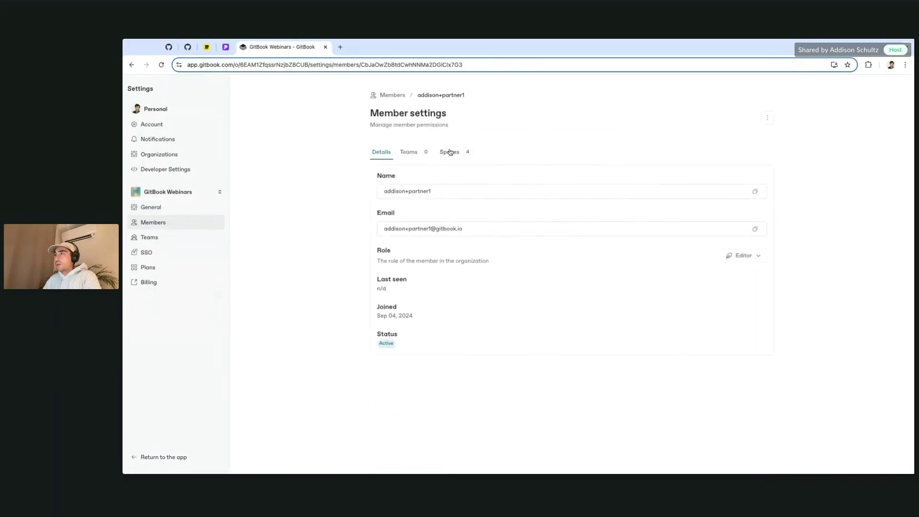
left_click(450, 153)
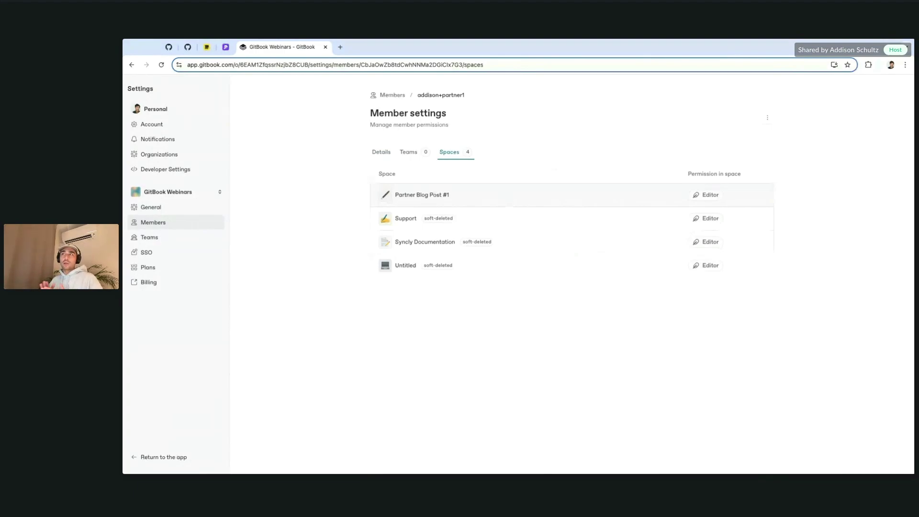
key("alt+Left")
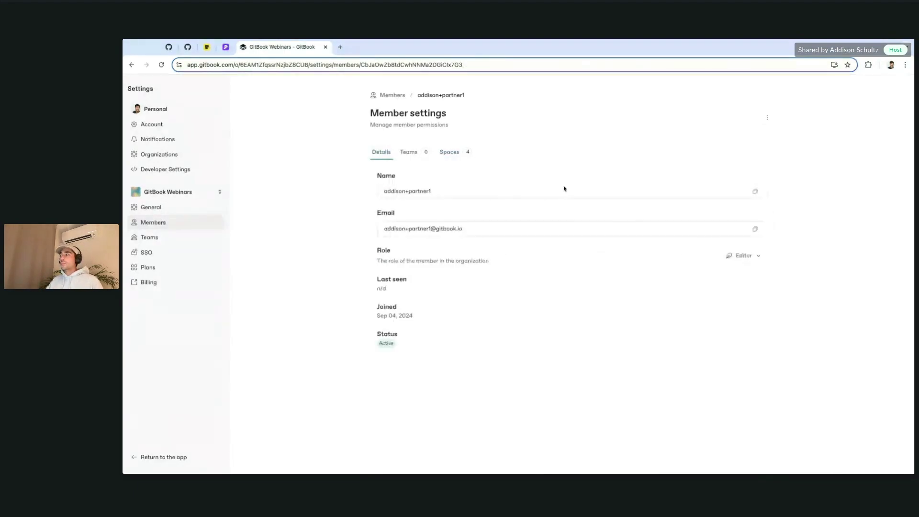
left_click(399, 96)
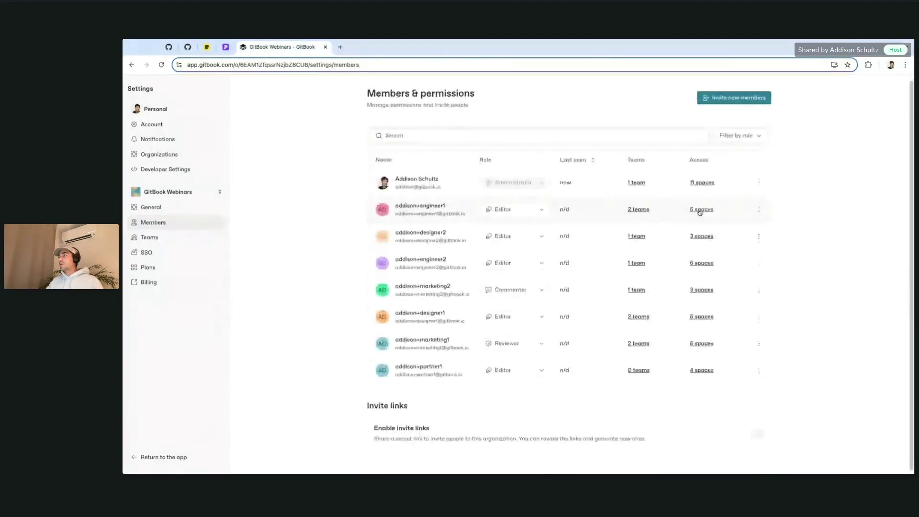